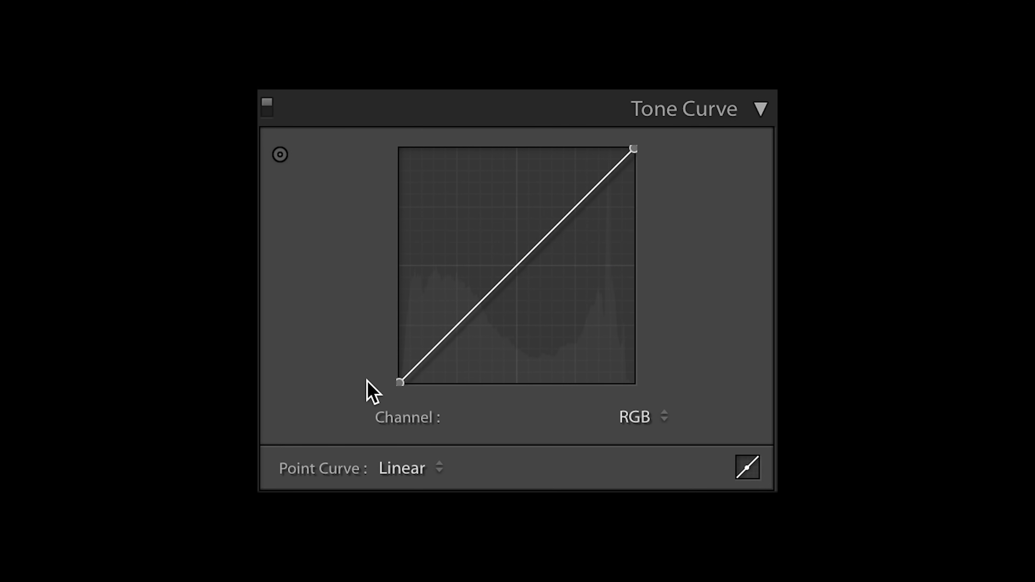
# - Add a midtone point to the RGB tone curve and raise it to about 73% output
pyautogui.moveTo(517, 265); pyautogui.dragTo(517, 207)
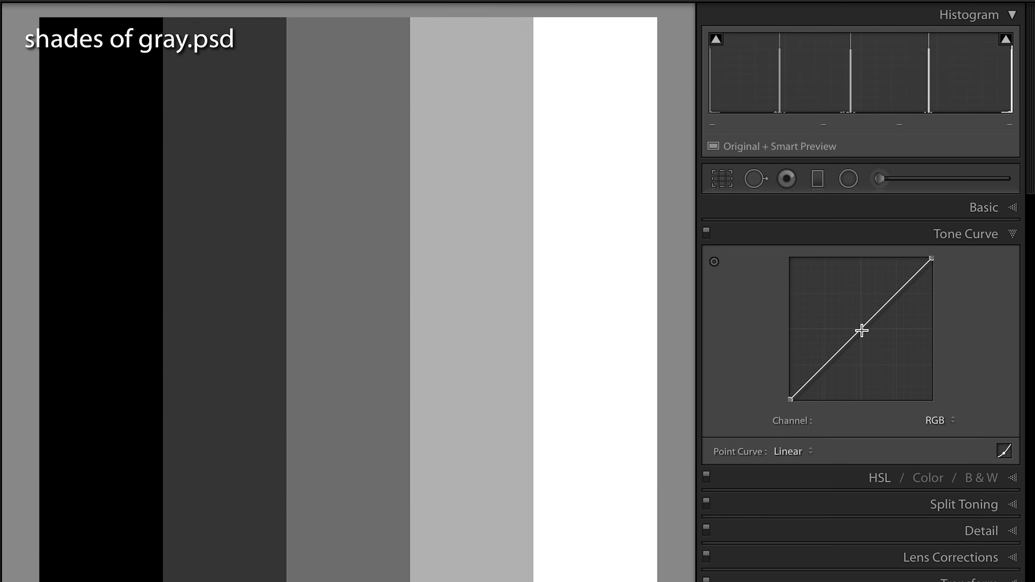
pyautogui.click(860, 329)
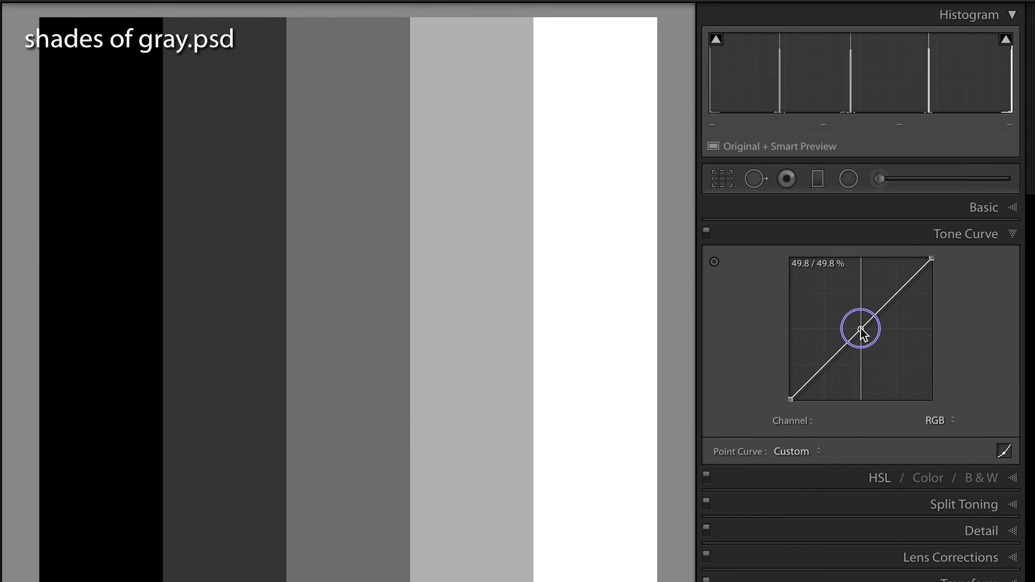
pyautogui.moveTo(726, 278); pyautogui.dragTo(731, 251)
pyautogui.moveTo(863, 313)
pyautogui.mouseDown()
pyautogui.moveTo(866, 286)
pyautogui.moveTo(862, 329)
pyautogui.moveTo(863, 296)
pyautogui.mouseUp()
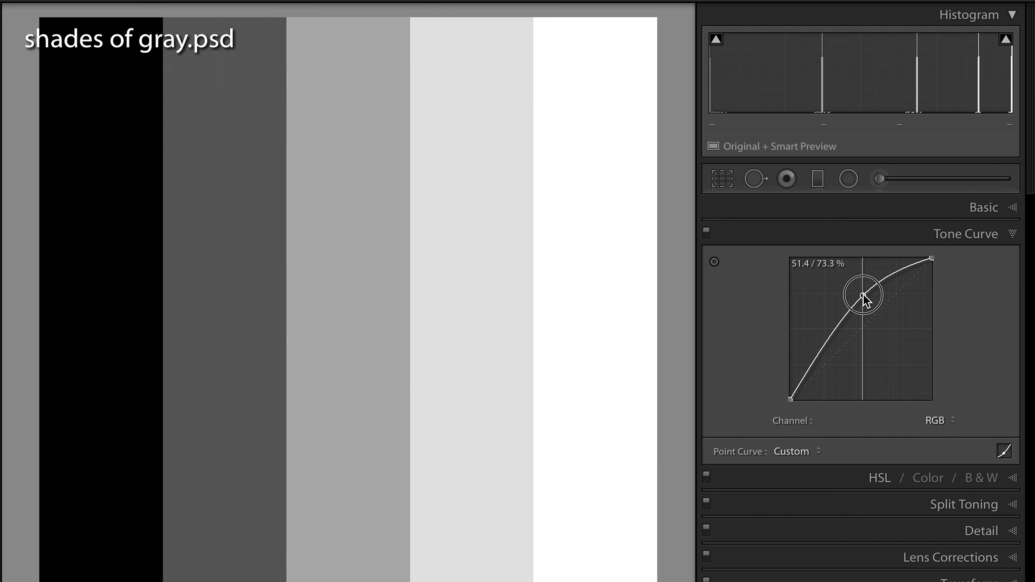
pyautogui.moveTo(863, 295); pyautogui.dragTo(863, 295)
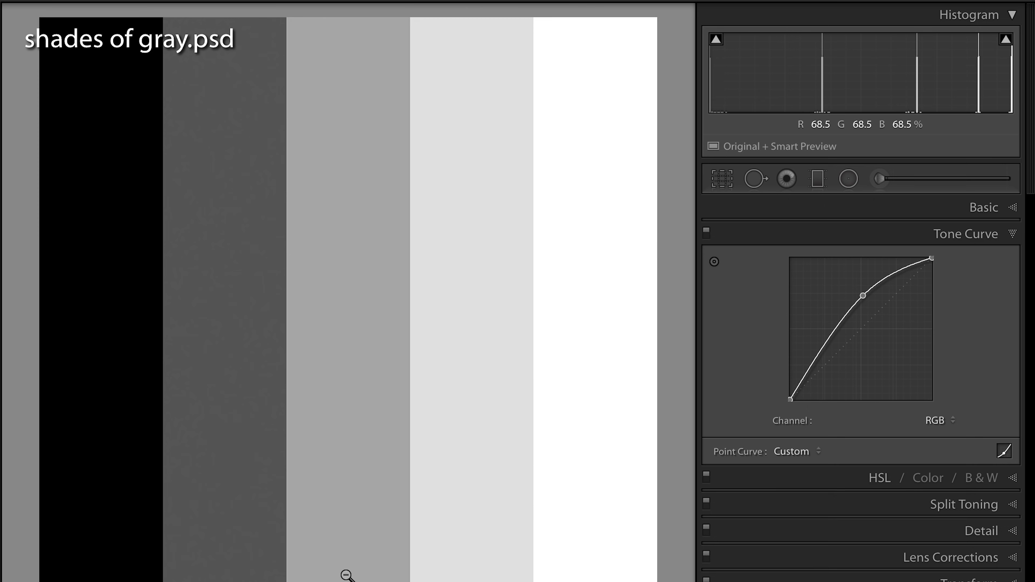
# - Compare the gray bars with and without the raised midtones by toggling before/after and undoing and redoing the curve change
pyautogui.press('\\')
pyautogui.press('\\')
pyautogui.hotkey('ctrl', 'z')
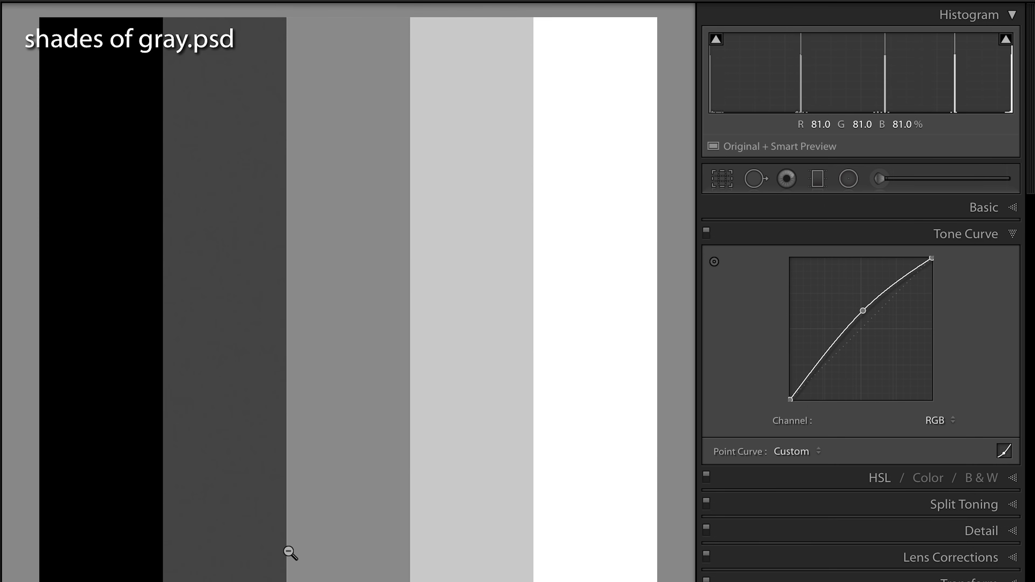
pyautogui.hotkey('ctrl', 'shift', 'z')
pyautogui.hotkey('ctrl', 'z')
pyautogui.hotkey('ctrl', 'z')
pyautogui.hotkey('ctrl', 'shift', 'z')
# - Raise the curve's midtone point further and try a shadow point below it, removing that point again
pyautogui.moveTo(861, 313); pyautogui.dragTo(862, 293)
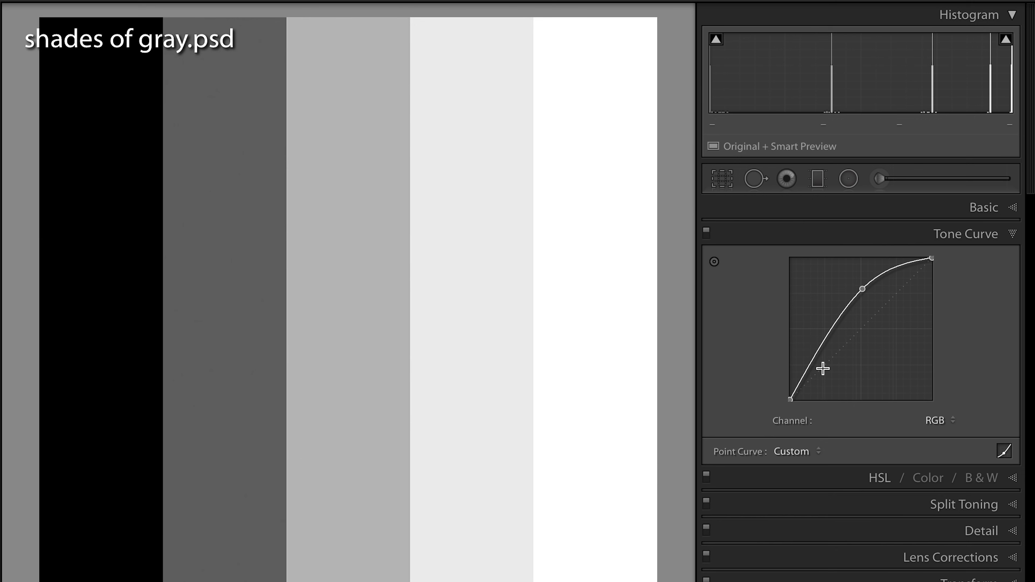
pyautogui.moveTo(824, 344); pyautogui.dragTo(825, 350)
pyautogui.doubleClick(828, 346)
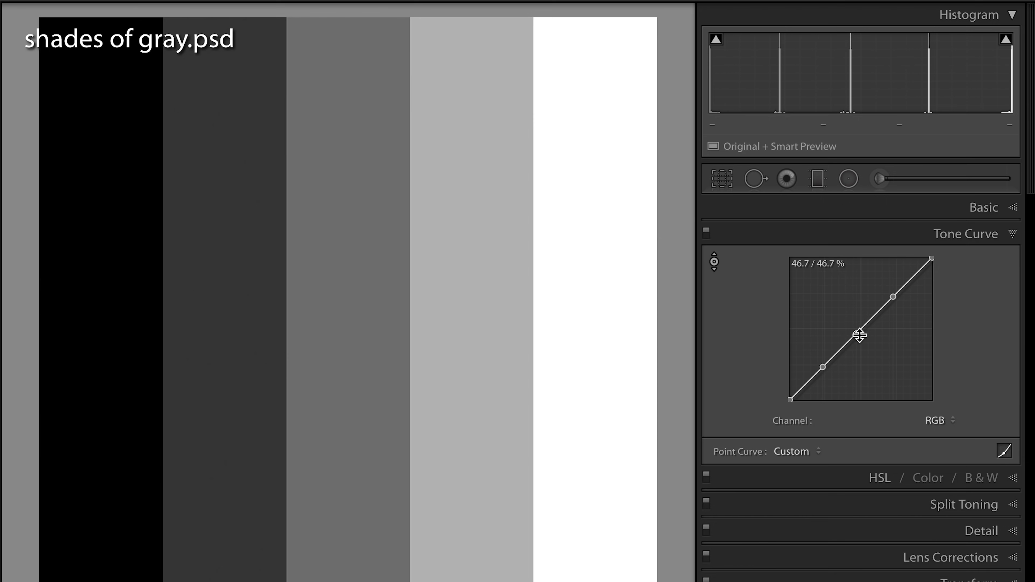
# - Try raising the midtone point and lowering the highlight point on the curve with three anchor points
pyautogui.moveTo(860, 335); pyautogui.dragTo(855, 313)
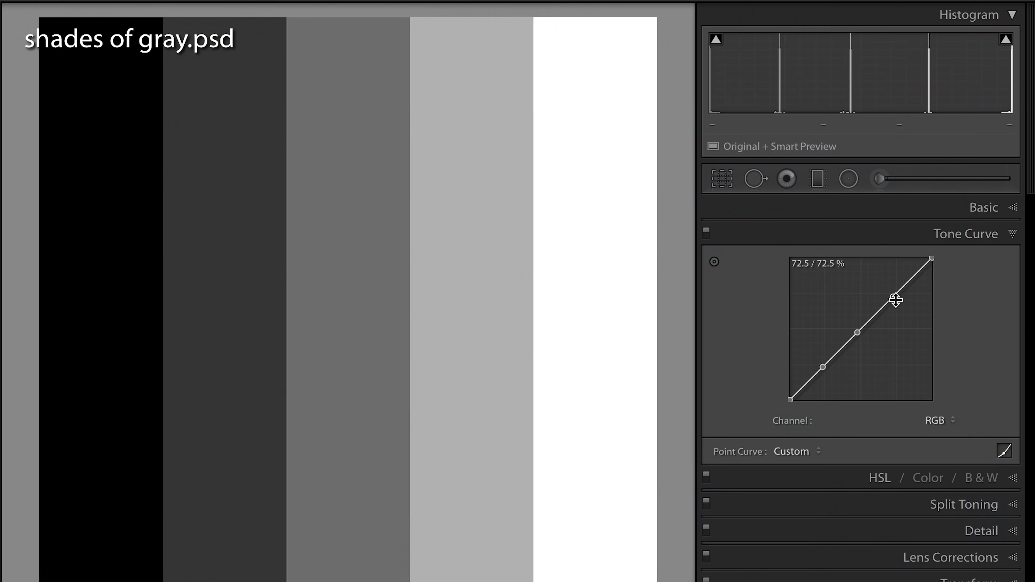
pyautogui.moveTo(896, 297)
pyautogui.mouseDown()
pyautogui.moveTo(894, 272)
pyautogui.moveTo(895, 313)
pyautogui.moveTo(895, 272)
pyautogui.moveTo(893, 307)
pyautogui.mouseUp()
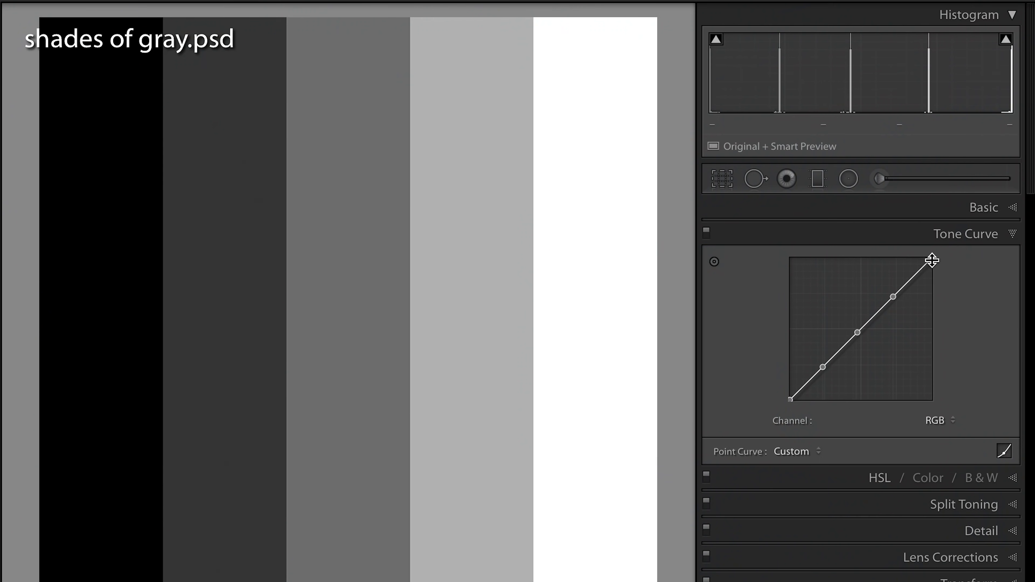
# - Raise the curve's black endpoint to the dark gray level and lower its white endpoint
pyautogui.moveTo(932, 261)
pyautogui.mouseDown()
pyautogui.moveTo(936, 283)
pyautogui.moveTo(936, 266)
pyautogui.moveTo(906, 244)
pyautogui.moveTo(938, 249)
pyautogui.mouseUp()
pyautogui.moveTo(791, 399); pyautogui.dragTo(774, 366)
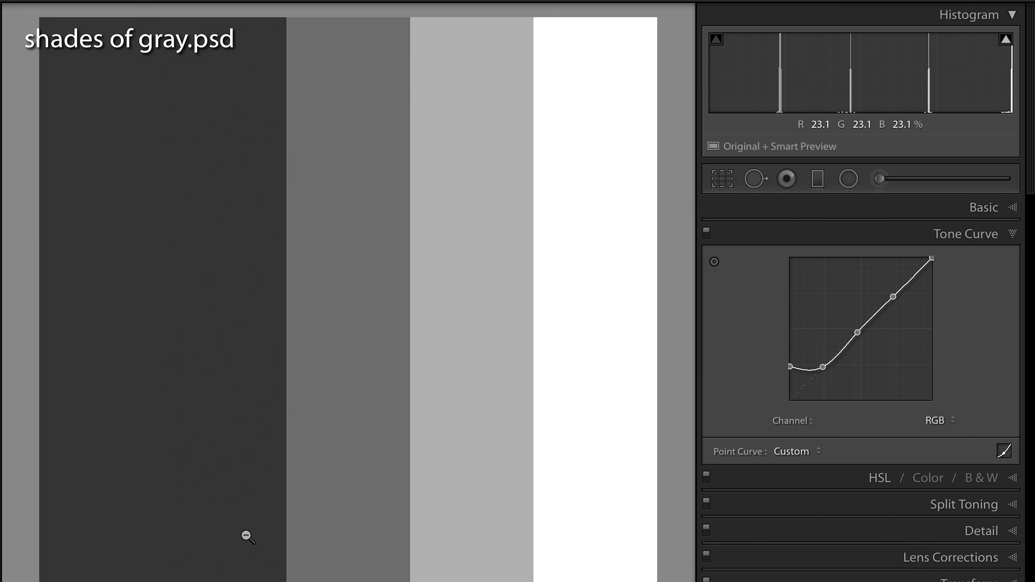
pyautogui.moveTo(932, 258); pyautogui.dragTo(934, 301)
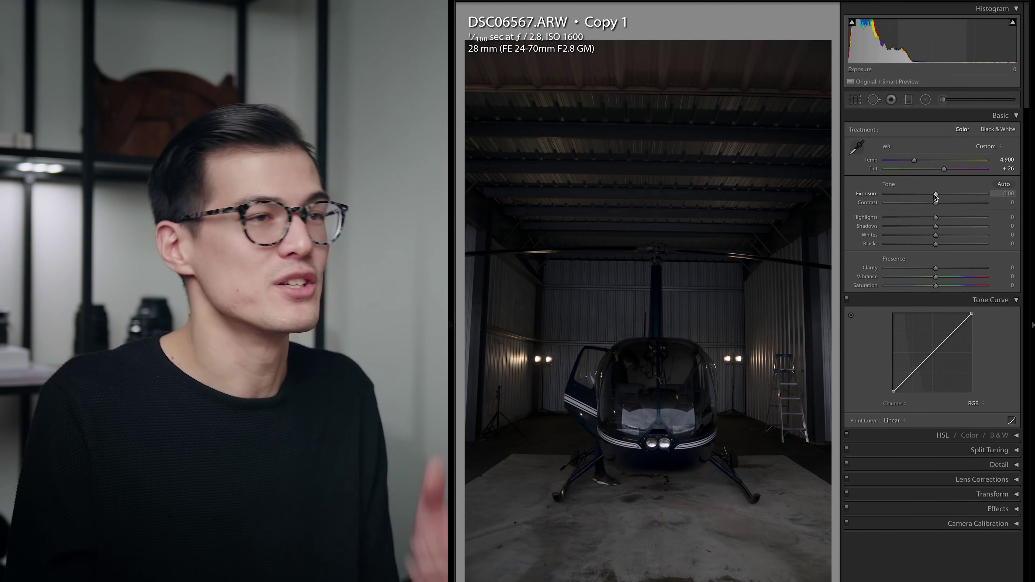
# - Try brightening the helicopter photo with Exposure at +1.85 and with a raised tone curve, undoing each attempt
pyautogui.moveTo(935, 196); pyautogui.dragTo(954, 198)
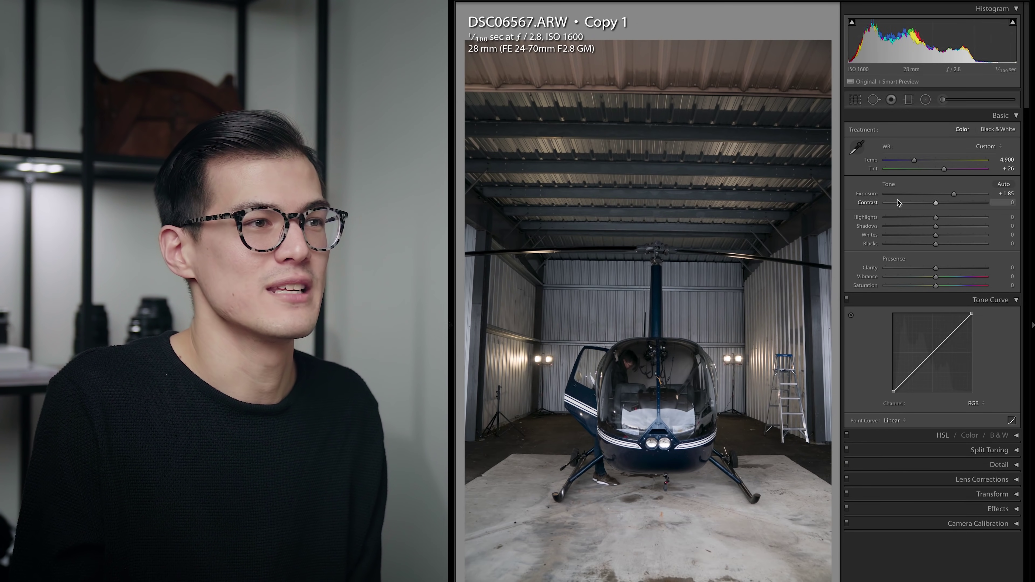
pyautogui.hotkey('ctrl', 'z')
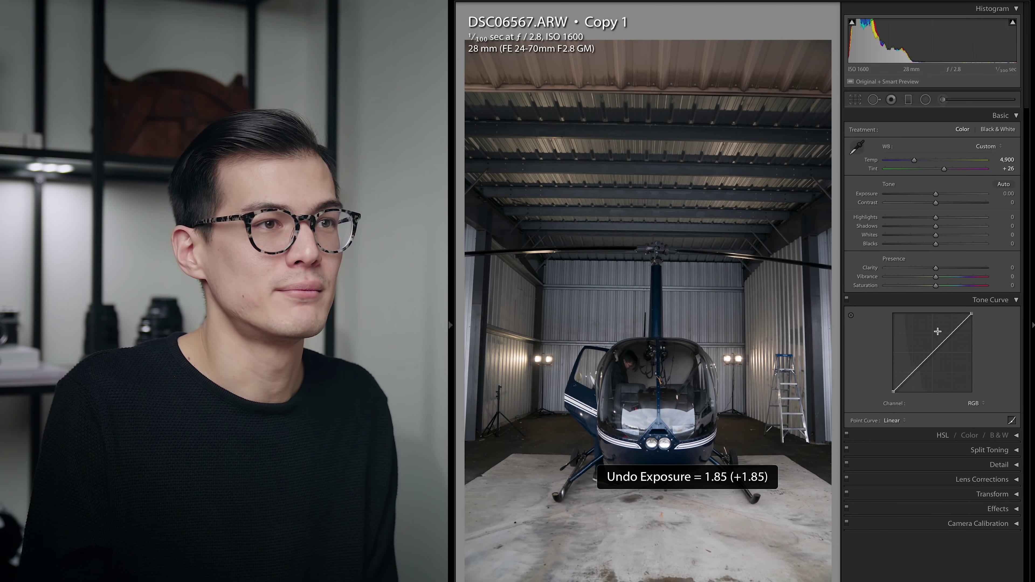
pyautogui.moveTo(928, 360); pyautogui.dragTo(923, 327)
pyautogui.hotkey('ctrl', 'z')
# - Set the Exposure to +2.15 and try the Contrast at +100, resetting it for comparison
pyautogui.moveTo(935, 194); pyautogui.dragTo(958, 196)
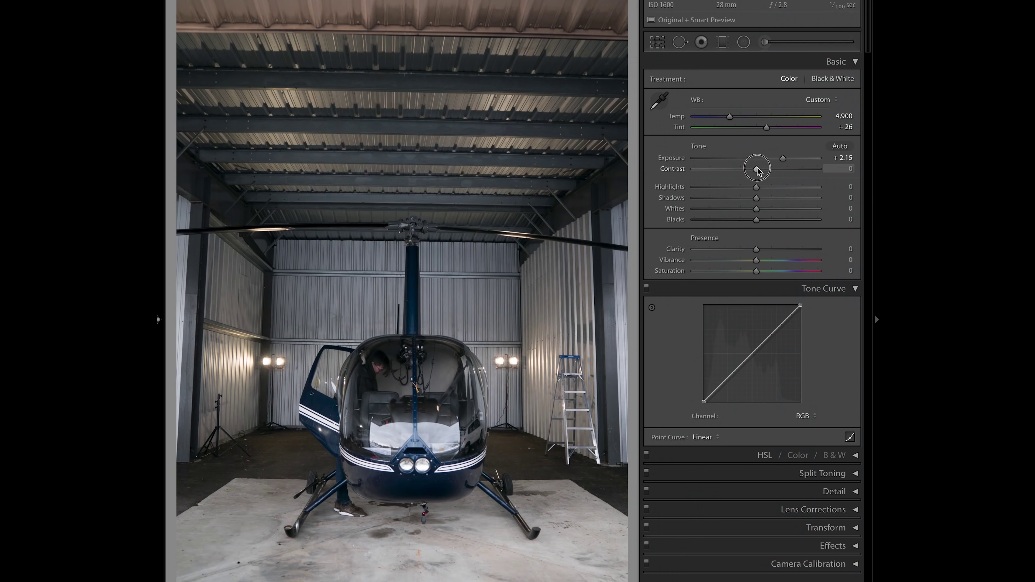
pyautogui.moveTo(754, 168); pyautogui.dragTo(833, 175)
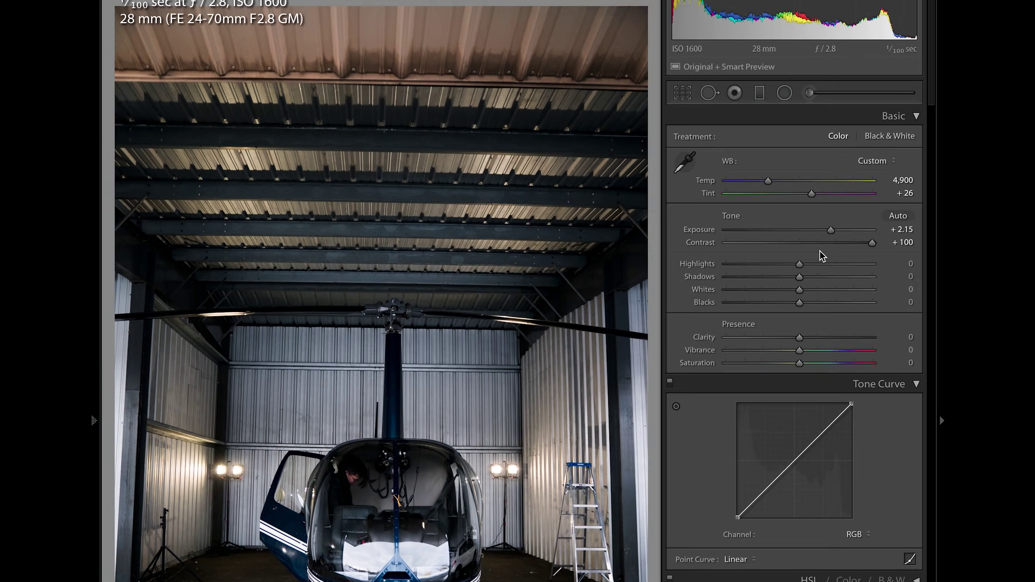
pyautogui.doubleClick(810, 244)
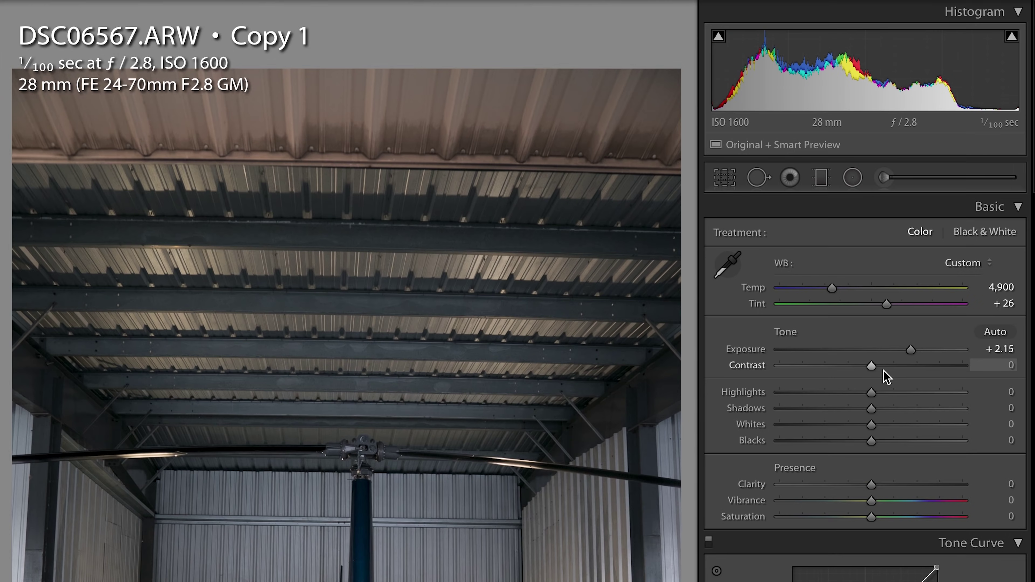
pyautogui.moveTo(871, 366); pyautogui.dragTo(983, 370)
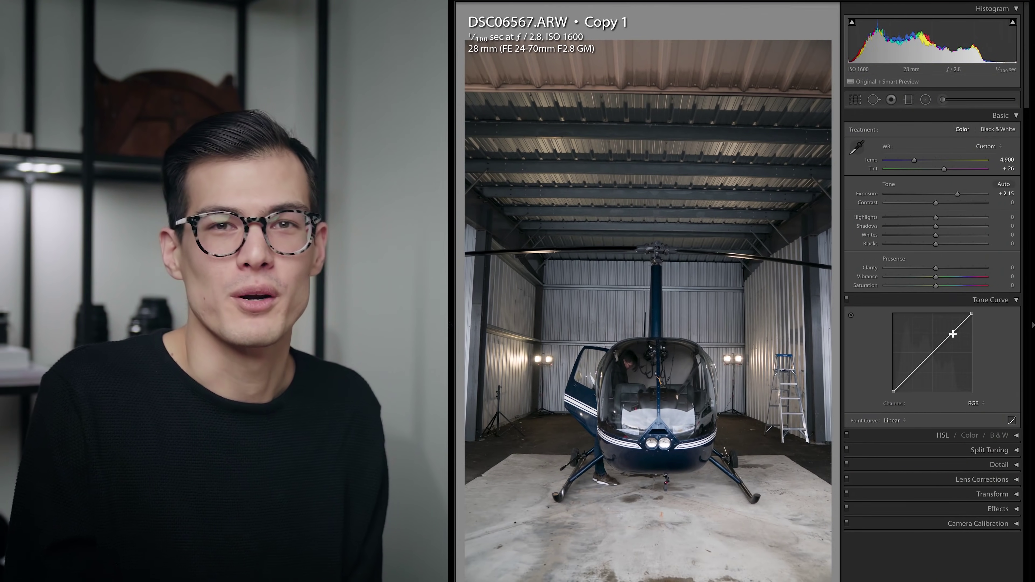
# - Try an S-curve with highlights raised to about 87% and shadows lowered, compare a Whites increase, and undo back to linear
pyautogui.moveTo(953, 334); pyautogui.dragTo(951, 323)
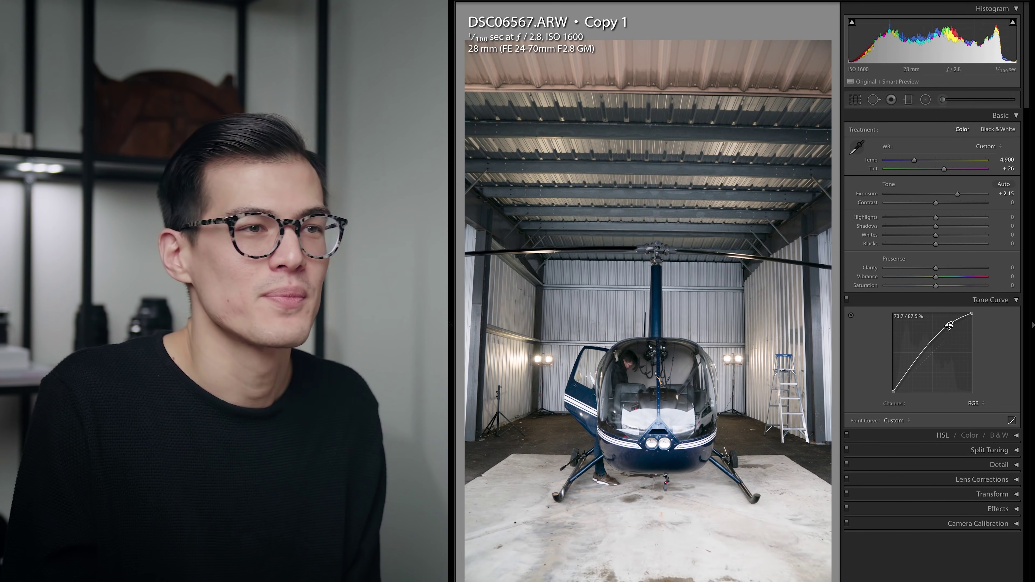
pyautogui.moveTo(908, 370); pyautogui.dragTo(905, 383)
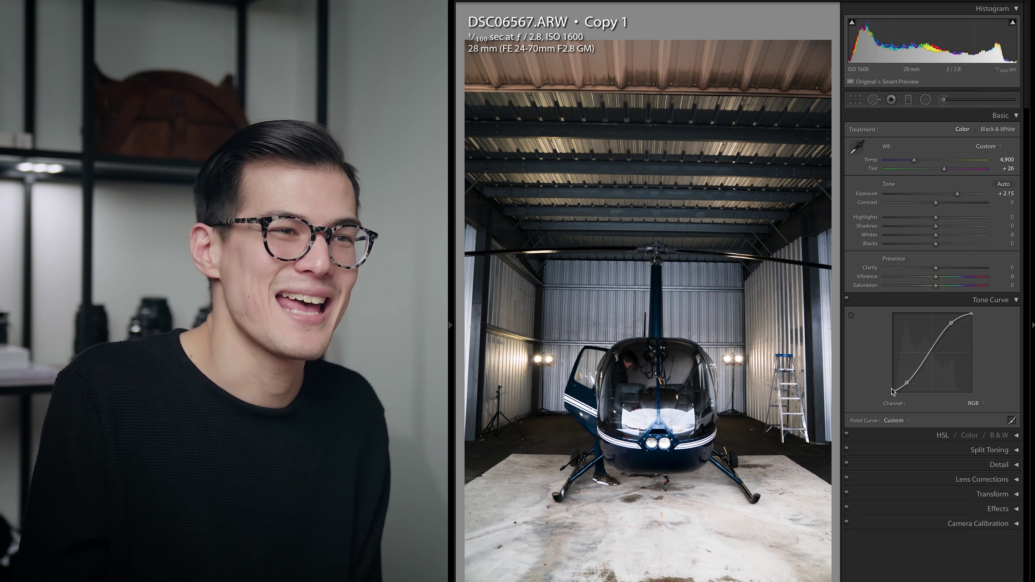
pyautogui.hotkey('ctrl', 'z')
pyautogui.moveTo(936, 235); pyautogui.dragTo(964, 250)
pyautogui.hotkey('ctrl', 'z')
pyautogui.hotkey('ctrl', 'z')
pyautogui.hotkey('ctrl', 'z')
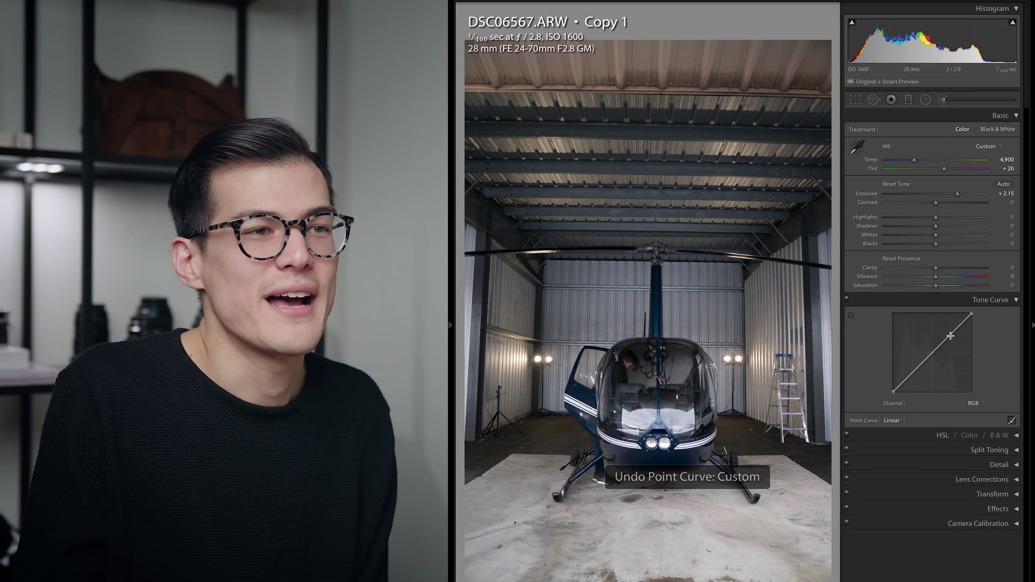
# - Anchor the curve at shadows, midtones and highlights, and try moving only the highlight point before undoing that move
pyautogui.press('alt')
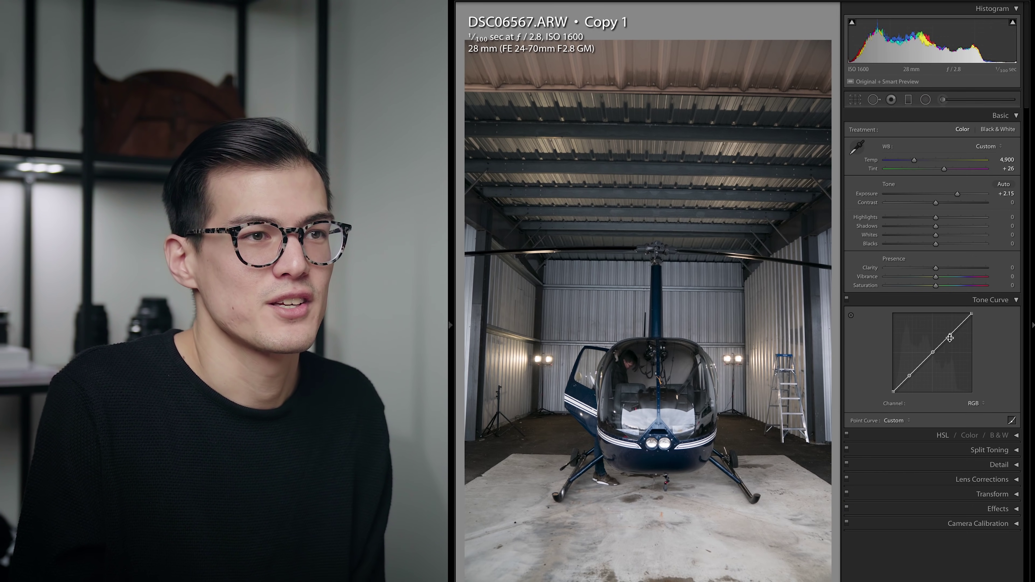
pyautogui.moveTo(951, 336); pyautogui.dragTo(948, 325)
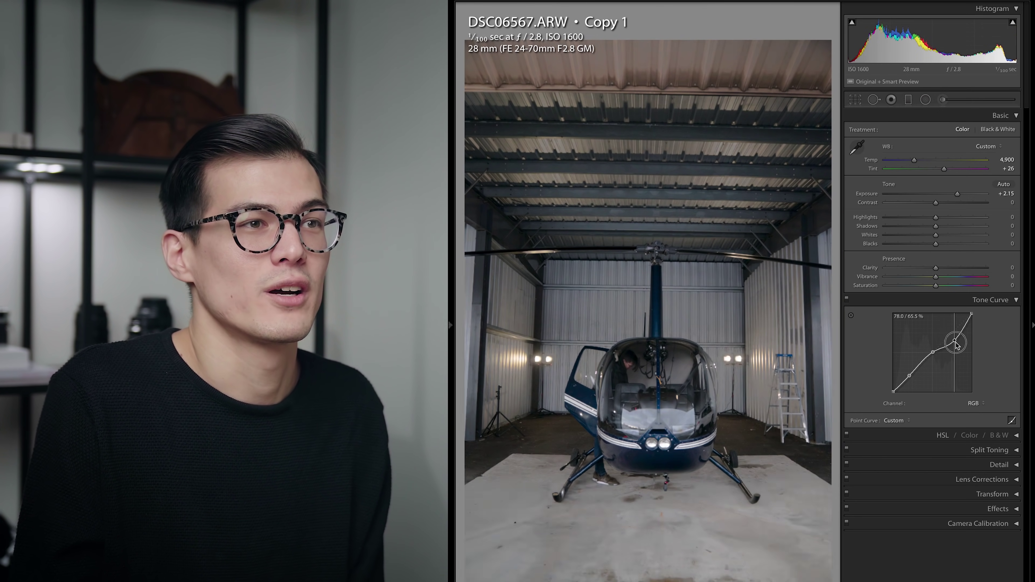
pyautogui.hotkey('ctrl', 'z')
# - Compare the Whites and Blacks adjustments with moving the curve's shadow point, undoing the trials
pyautogui.moveTo(935, 235); pyautogui.dragTo(973, 235)
pyautogui.hotkey('ctrl', 'z')
pyautogui.moveTo(910, 377)
pyautogui.mouseDown()
pyautogui.moveTo(909, 359)
pyautogui.moveTo(909, 375)
pyautogui.mouseUp()
pyautogui.hotkey('ctrl', 'z')
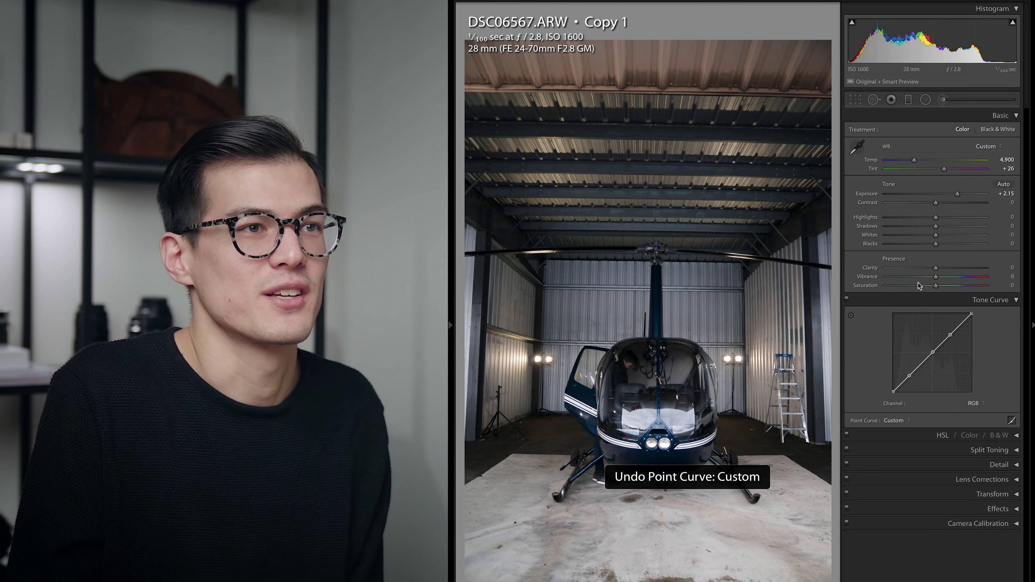
pyautogui.moveTo(933, 244)
pyautogui.mouseDown()
pyautogui.moveTo(917, 243)
pyautogui.moveTo(952, 243)
pyautogui.mouseUp()
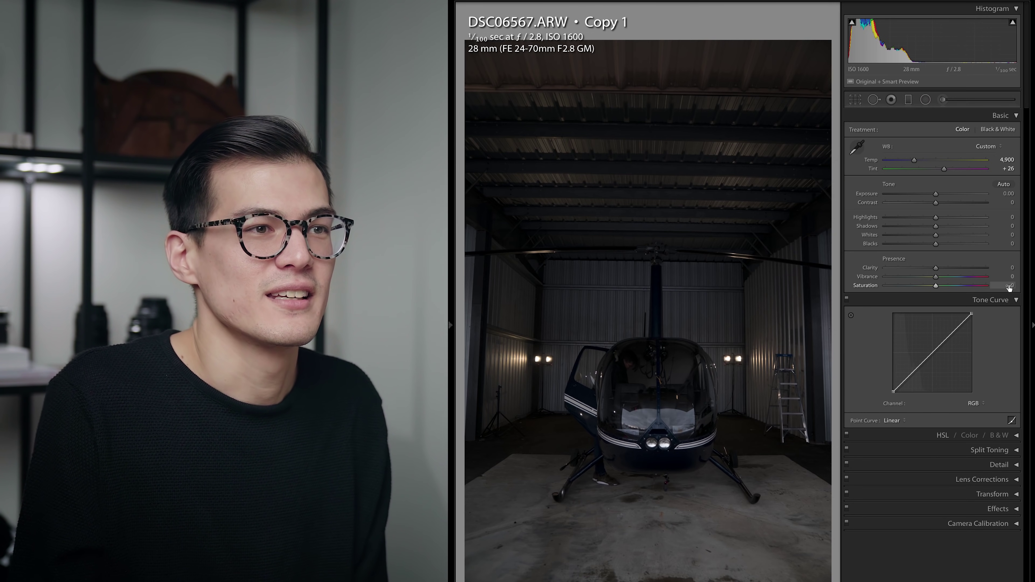
# - Try brightening and adding contrast with the curve alone by moving the white endpoint halfway inward, and undo back to linear
pyautogui.moveTo(971, 315); pyautogui.dragTo(916, 327)
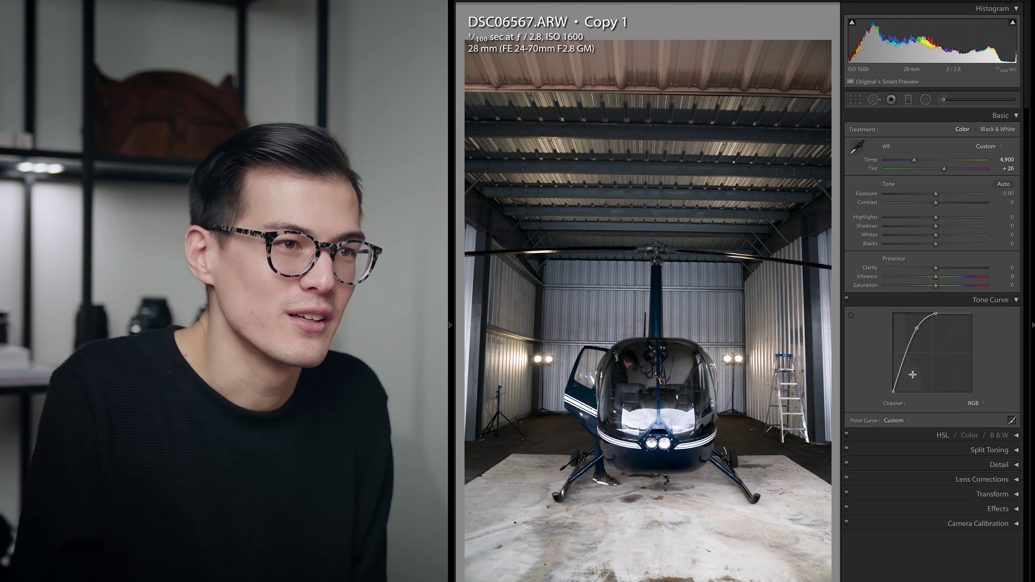
pyautogui.moveTo(901, 373); pyautogui.dragTo(908, 344)
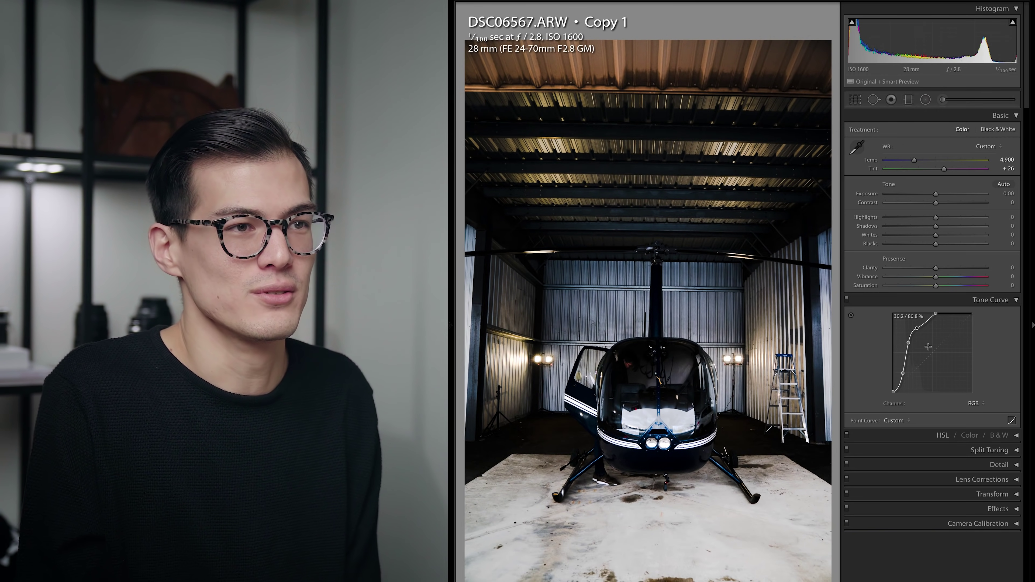
pyautogui.hotkey('ctrl', 'z')
pyautogui.hotkey('ctrl', 'z')
pyautogui.hotkey('ctrl', 'z')
pyautogui.hotkey('ctrl', 'z')
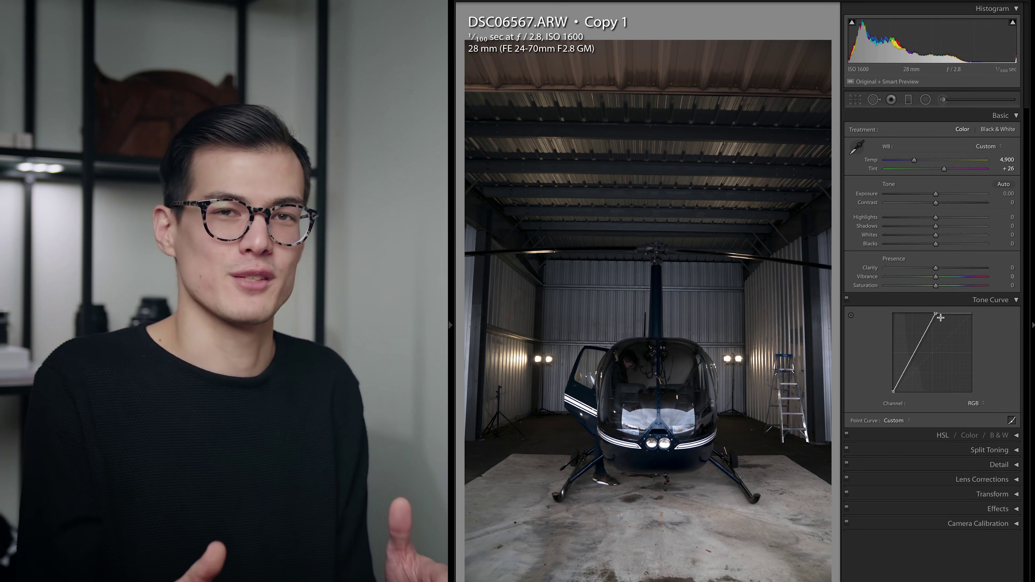
pyautogui.hotkey('ctrl', 'z')
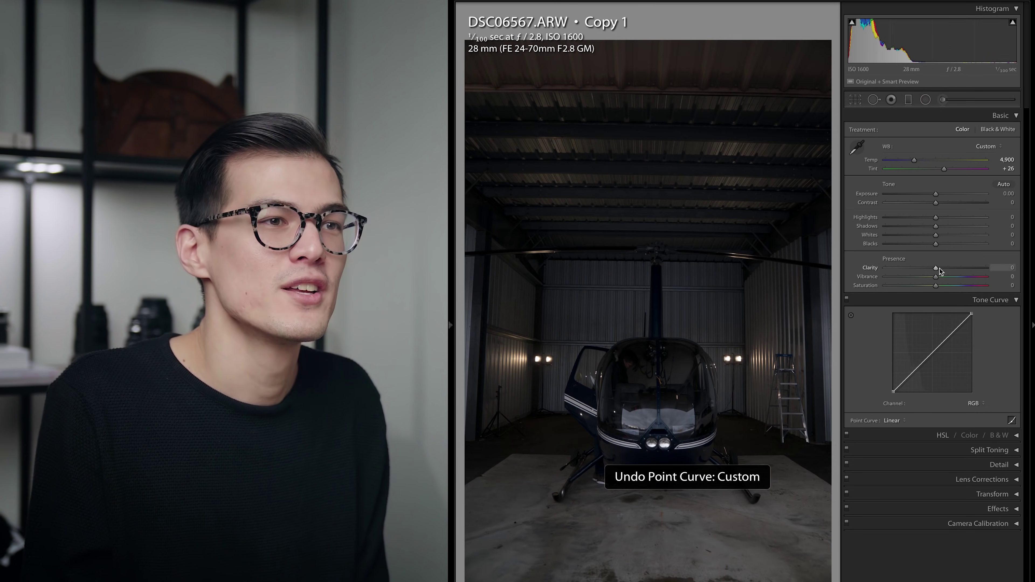
# - Set the Exposure to +2.00 and anchor the midtones at the centre of the tone curve
pyautogui.moveTo(937, 195); pyautogui.dragTo(957, 195)
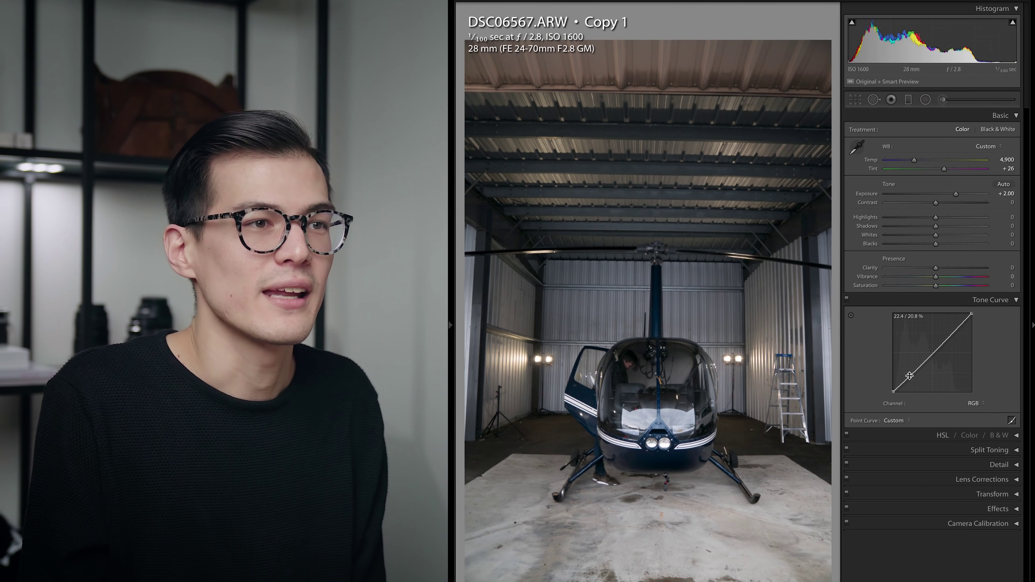
pyautogui.moveTo(930, 355); pyautogui.dragTo(931, 353)
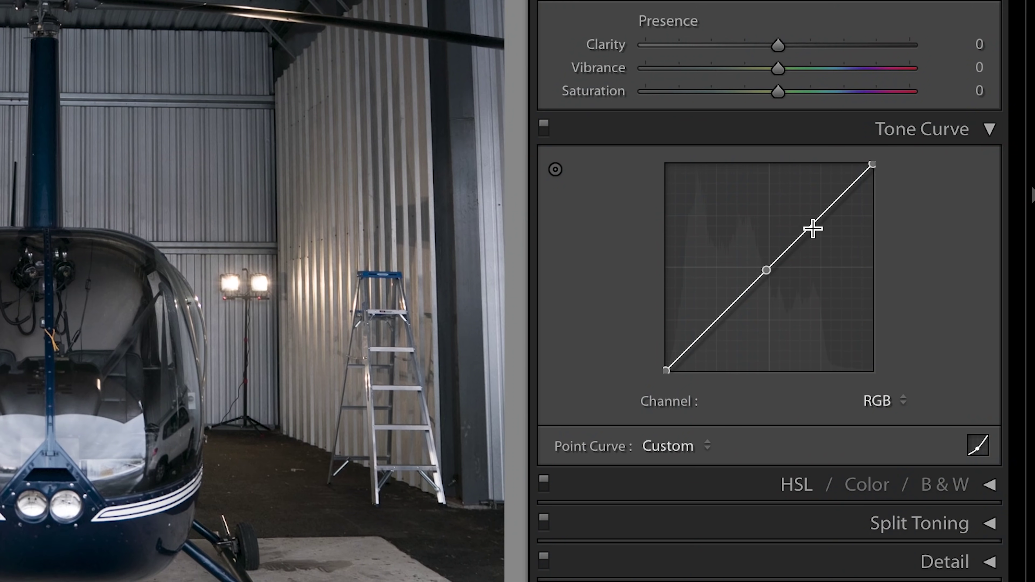
# - Form a strong S-curve around the anchored midpoint by raising the highlight point and lowering the shadow point
pyautogui.moveTo(813, 229); pyautogui.dragTo(804, 209)
pyautogui.moveTo(720, 324); pyautogui.dragTo(720, 337)
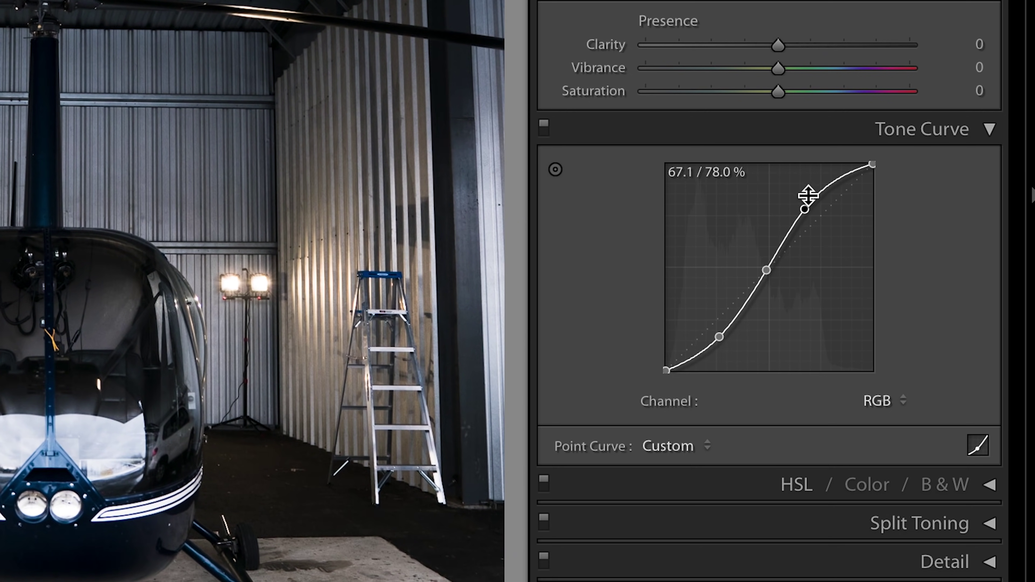
pyautogui.moveTo(807, 208); pyautogui.dragTo(804, 190)
pyautogui.moveTo(720, 337); pyautogui.dragTo(721, 338)
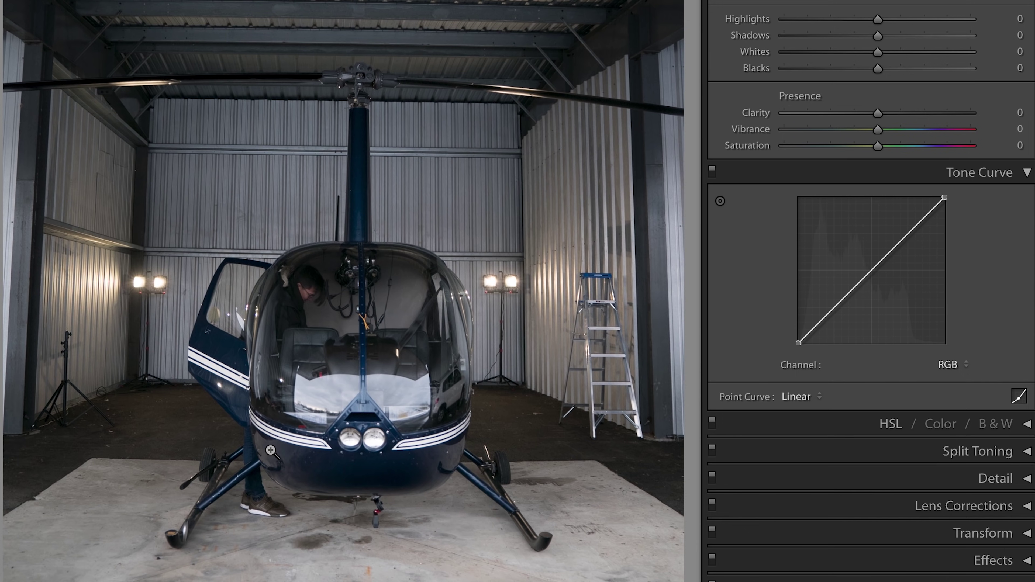
# - Sample the helicopter's blue body with the curve's targeted adjustment tool to anchor its tones on the curve
pyautogui.click(720, 200)
pyautogui.click(367, 474)
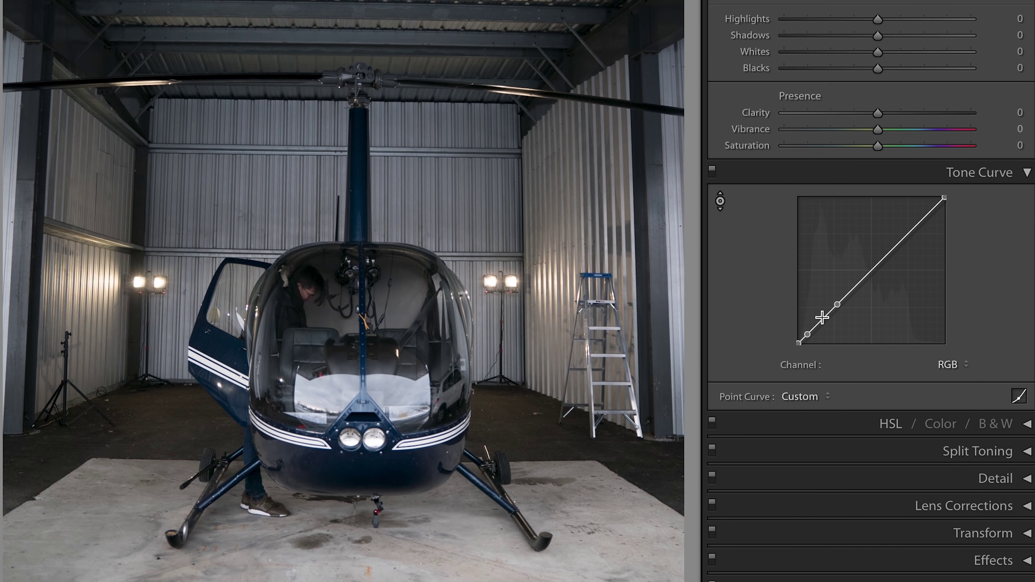
pyautogui.click(802, 335)
# - Raise the upper sampled point to brighten its tones and add a highlight point pulled back down toward the baseline
pyautogui.moveTo(839, 305); pyautogui.dragTo(839, 286)
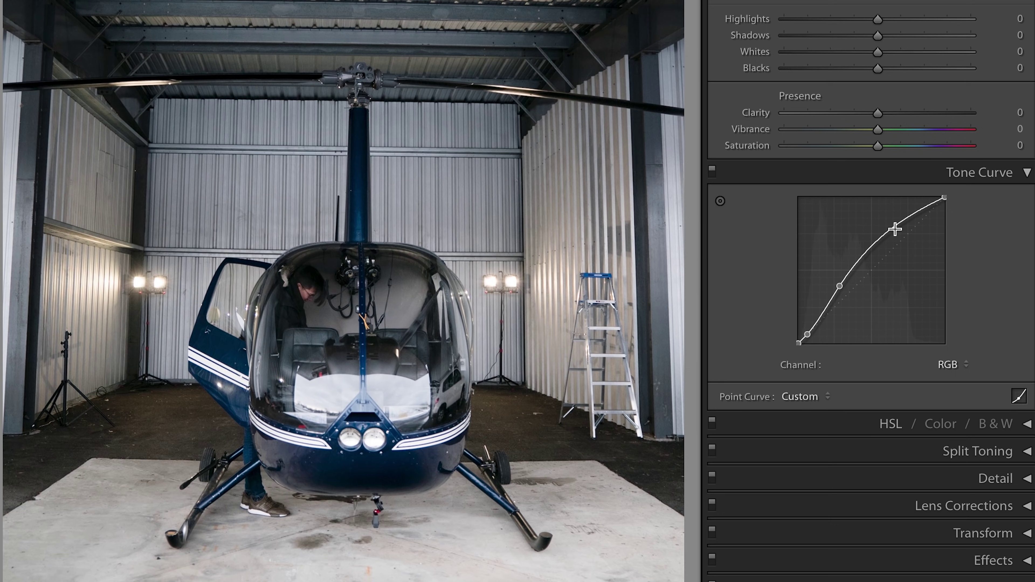
pyautogui.moveTo(894, 229); pyautogui.dragTo(895, 237)
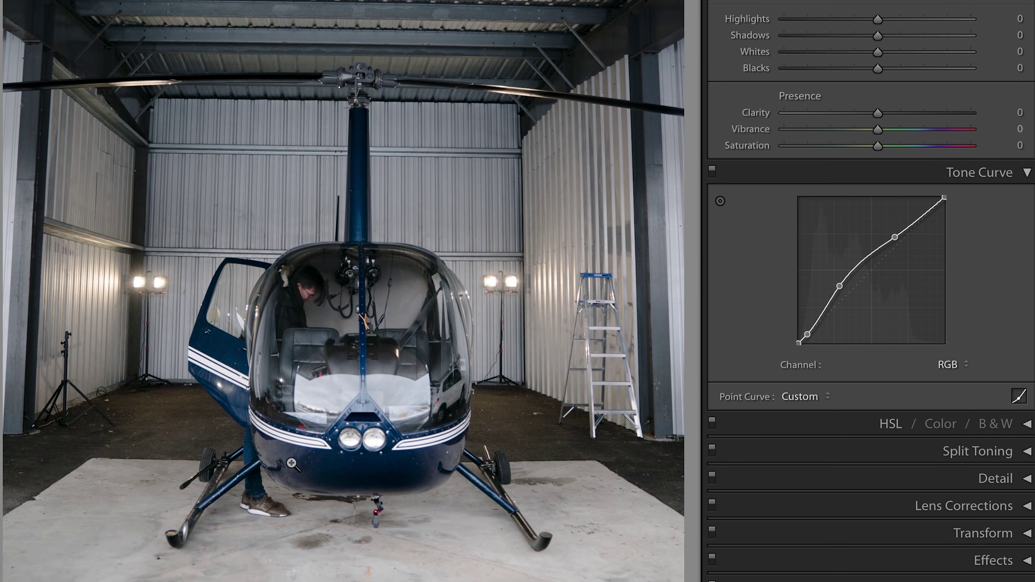
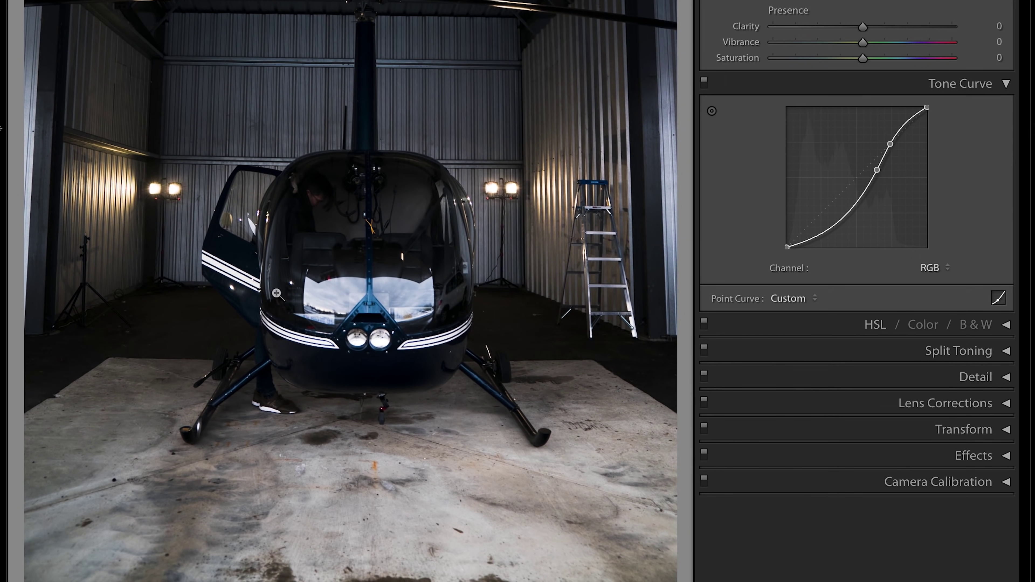
# - Try lifting the helicopter photo's shadows by raising a point in the lower part of the tone curve
pyautogui.moveTo(842, 223); pyautogui.dragTo(835, 207)
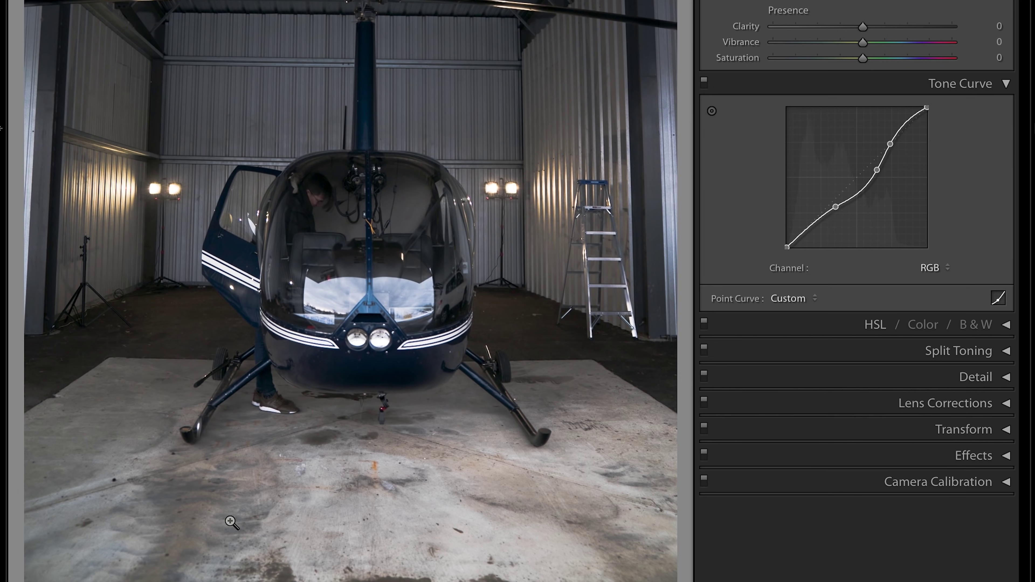
pyautogui.hotkey('ctrl', 'z')
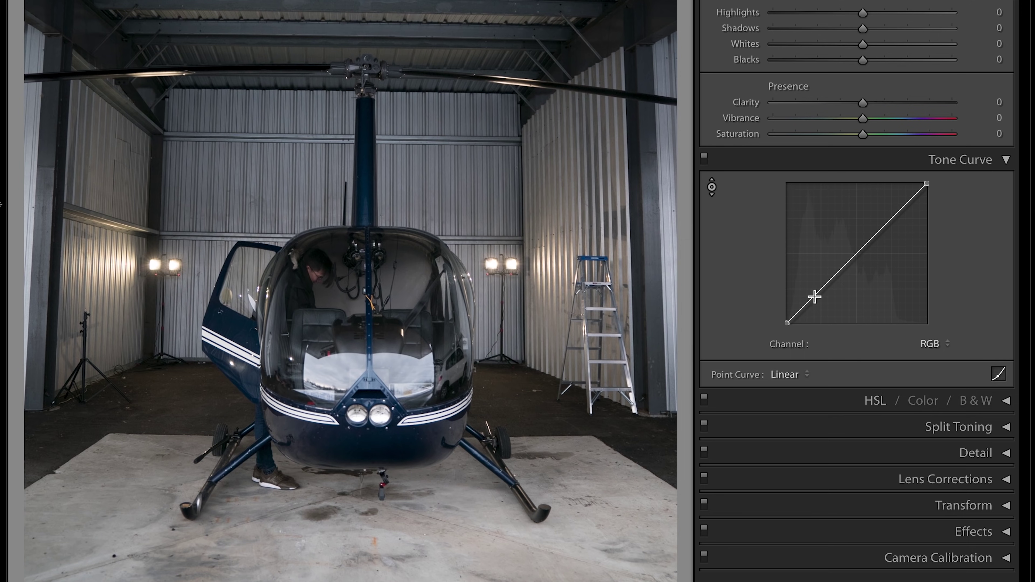
pyautogui.moveTo(804, 309)
pyautogui.mouseDown()
pyautogui.moveTo(829, 289)
pyautogui.moveTo(823, 281)
pyautogui.moveTo(809, 304)
pyautogui.mouseUp()
pyautogui.hotkey('ctrl', 'z')
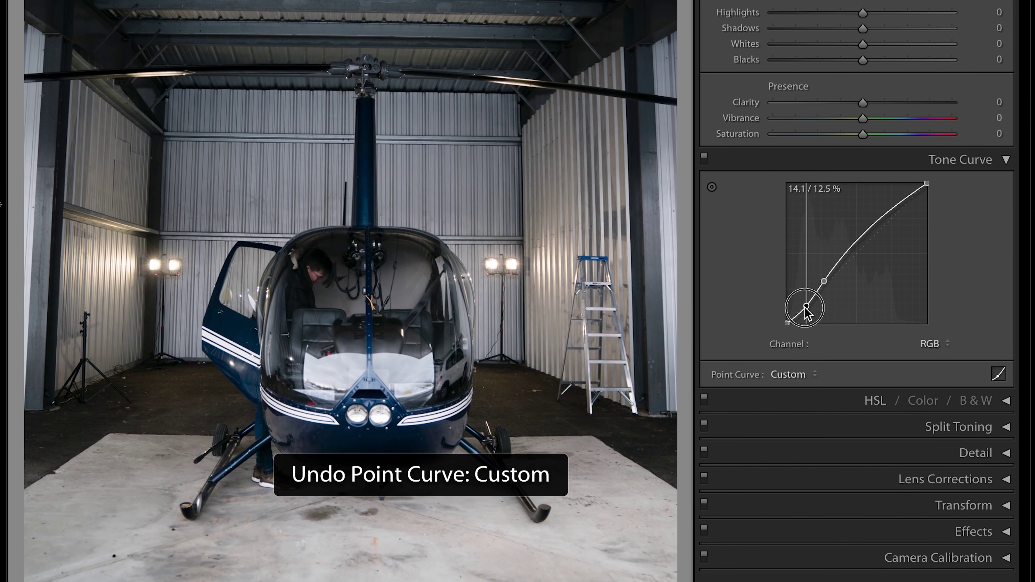
# - Shape a gentle curve by easing the point above the shadow anchor to 25.1 / 27.5 % and raising the highlights beyond an anchored midtone
pyautogui.moveTo(824, 281); pyautogui.dragTo(822, 286)
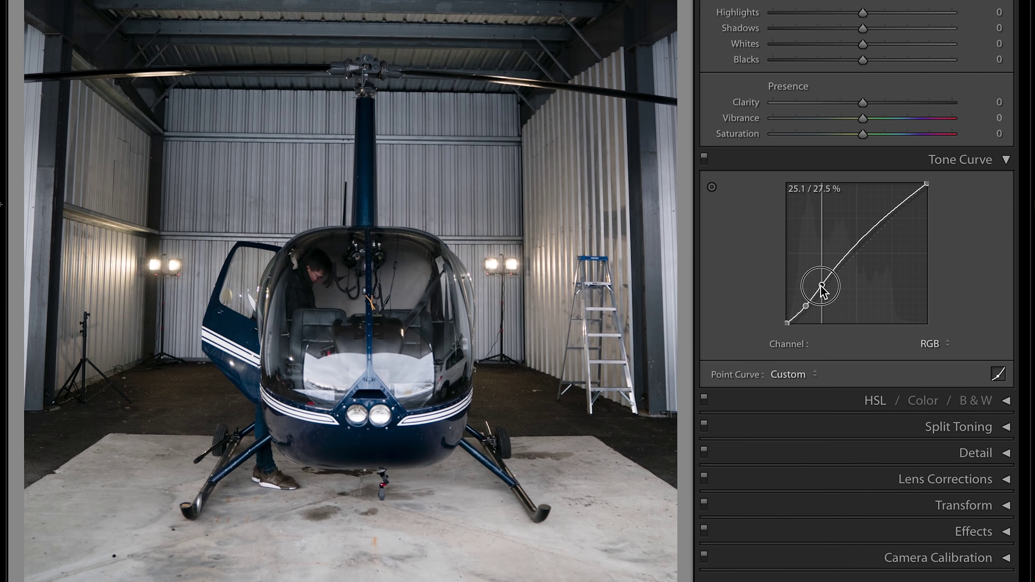
pyautogui.click(863, 242)
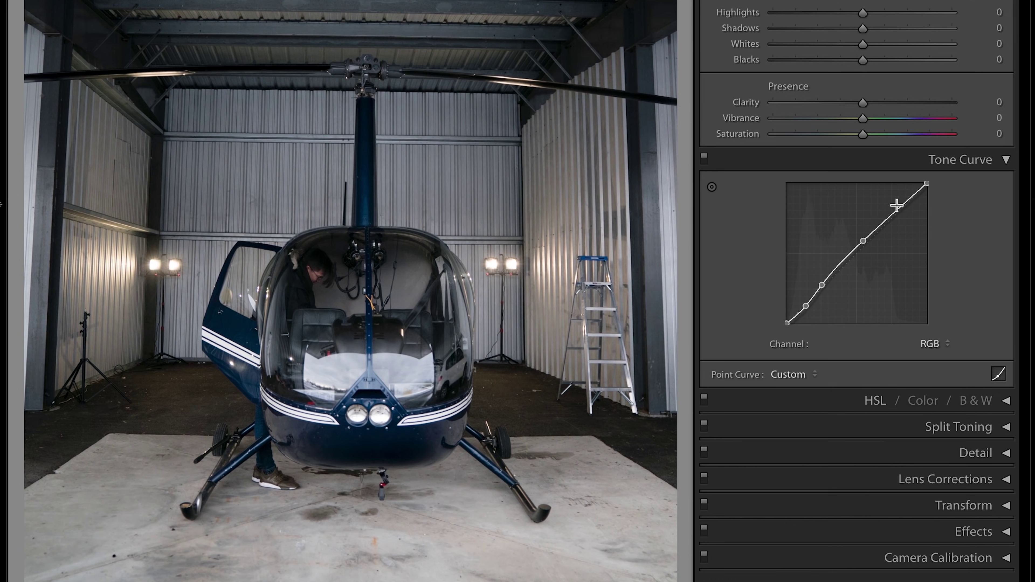
pyautogui.moveTo(891, 217); pyautogui.dragTo(888, 202)
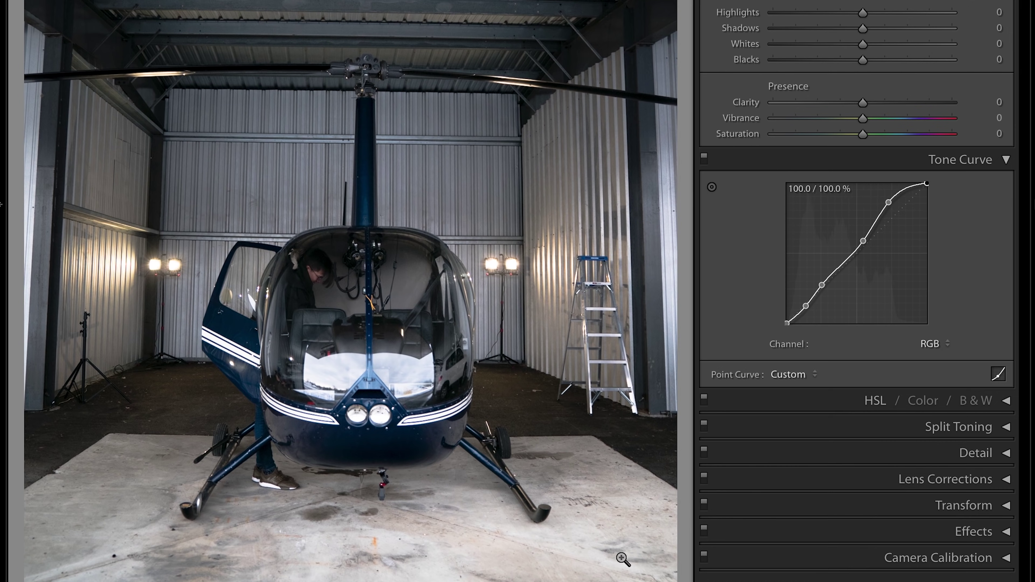
pyautogui.moveTo(889, 203); pyautogui.dragTo(888, 205)
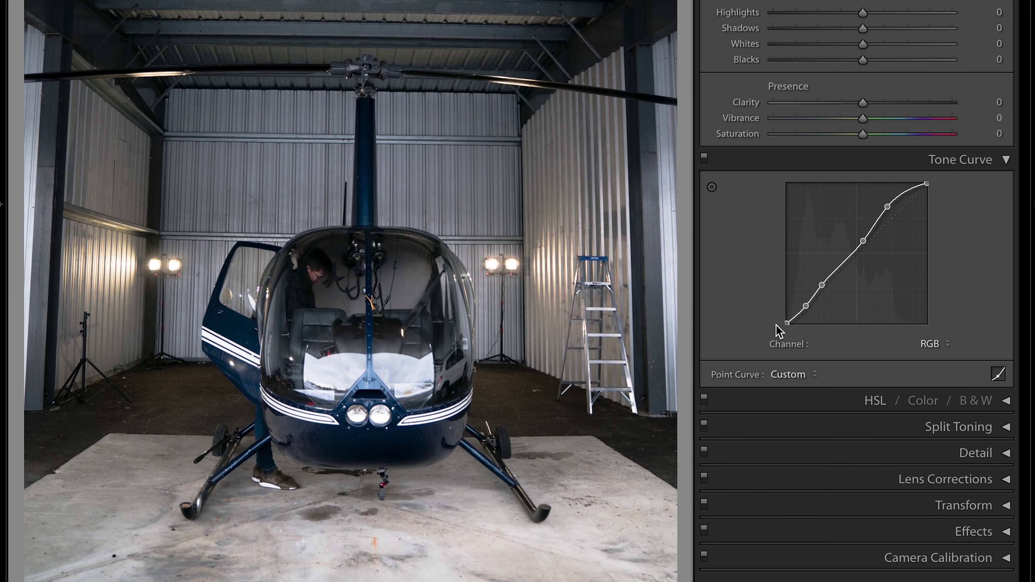
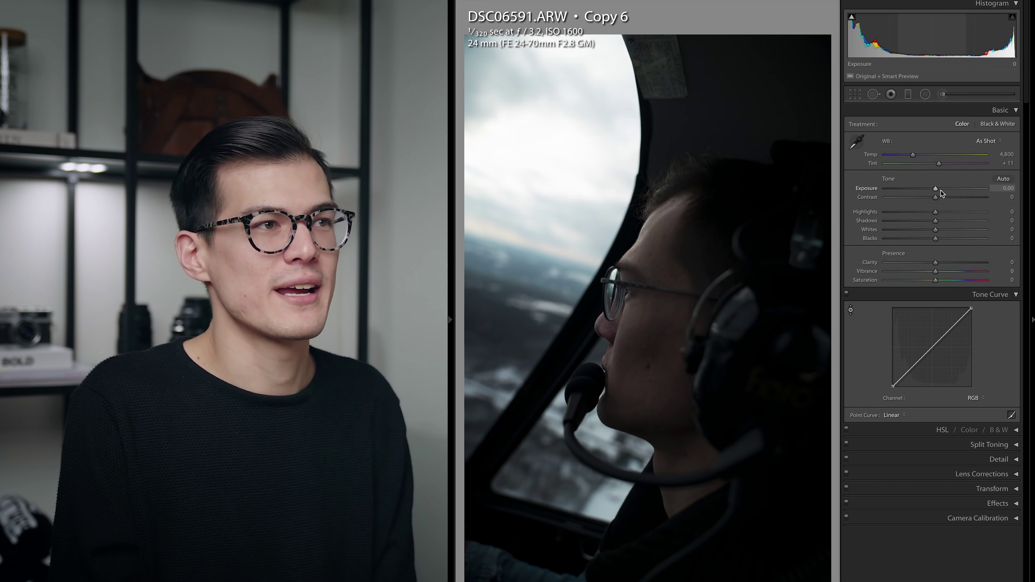
# - Set the cockpit portrait's Exposure to +0.70 and anchor only the face's tones on the curve with the targeted adjustment tool
pyautogui.moveTo(936, 190); pyautogui.dragTo(950, 190)
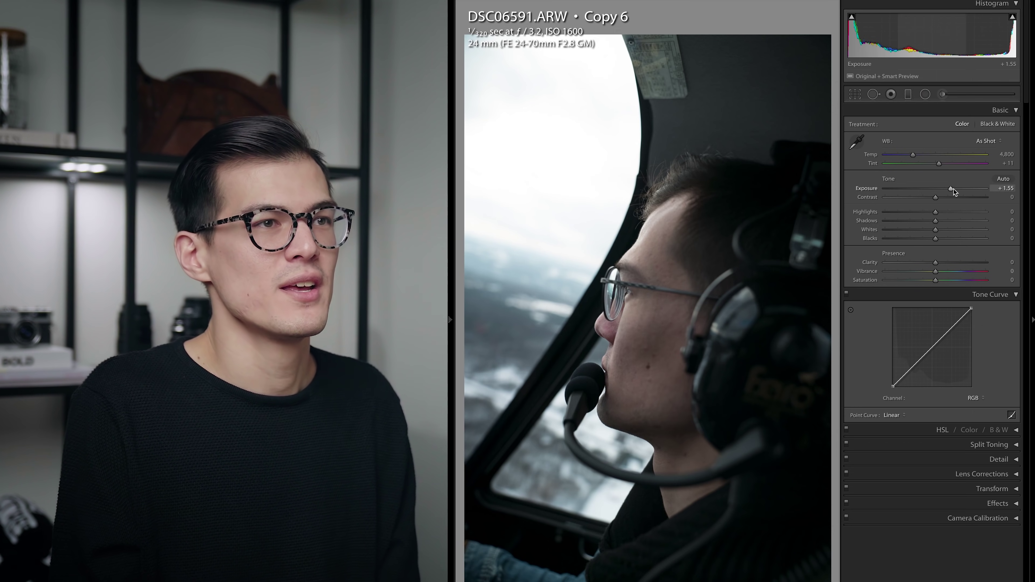
pyautogui.moveTo(951, 190); pyautogui.dragTo(944, 191)
pyautogui.click(850, 310)
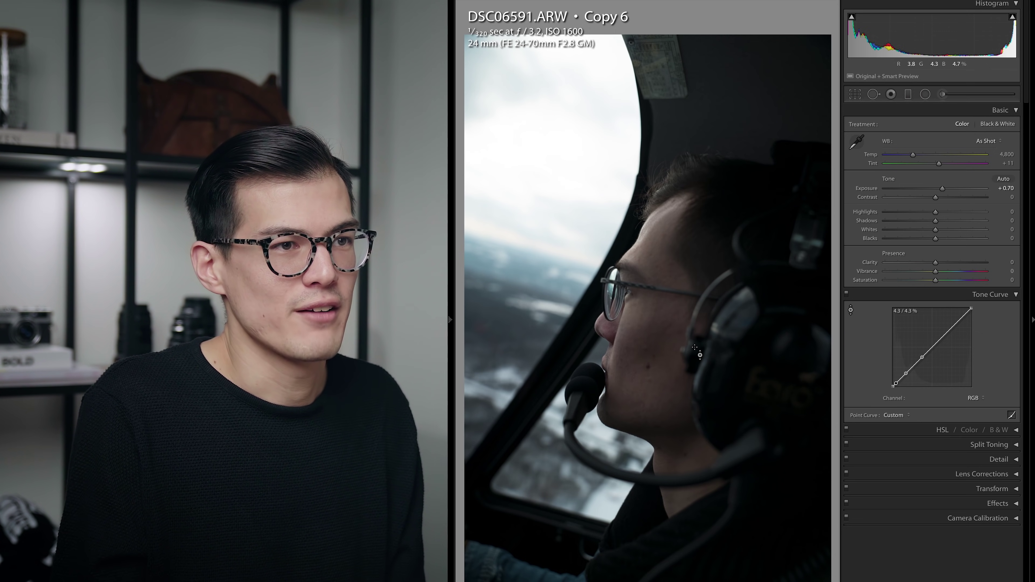
pyautogui.hotkey('ctrl', 'z')
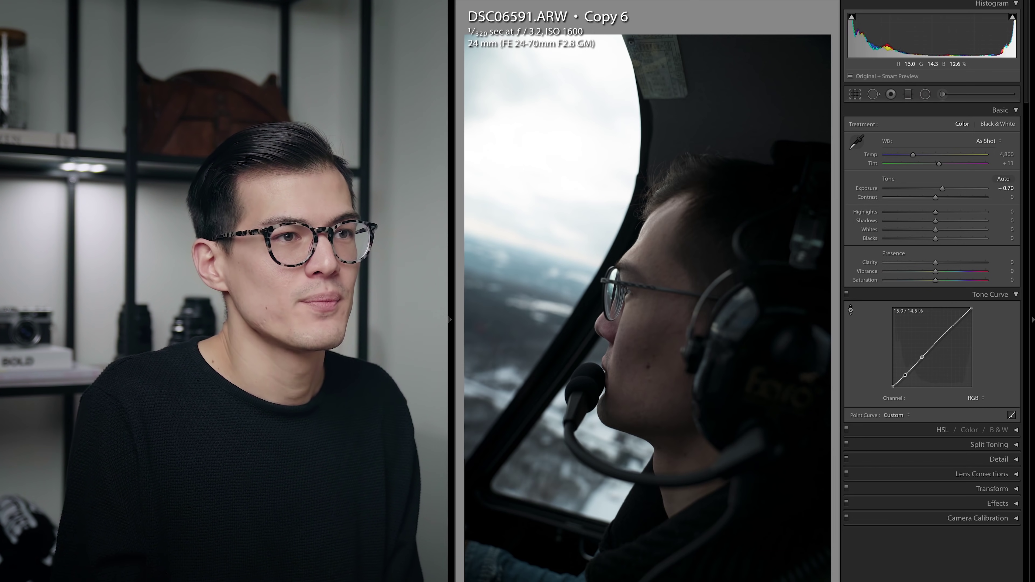
# - Try darkening the face's sampled shadow point on the curve to 15.9 / 10.6 %
pyautogui.press('Down')
pyautogui.press('Down')
pyautogui.press('Down')
pyautogui.press('Down')
pyautogui.press('Down')
pyautogui.press('Down')
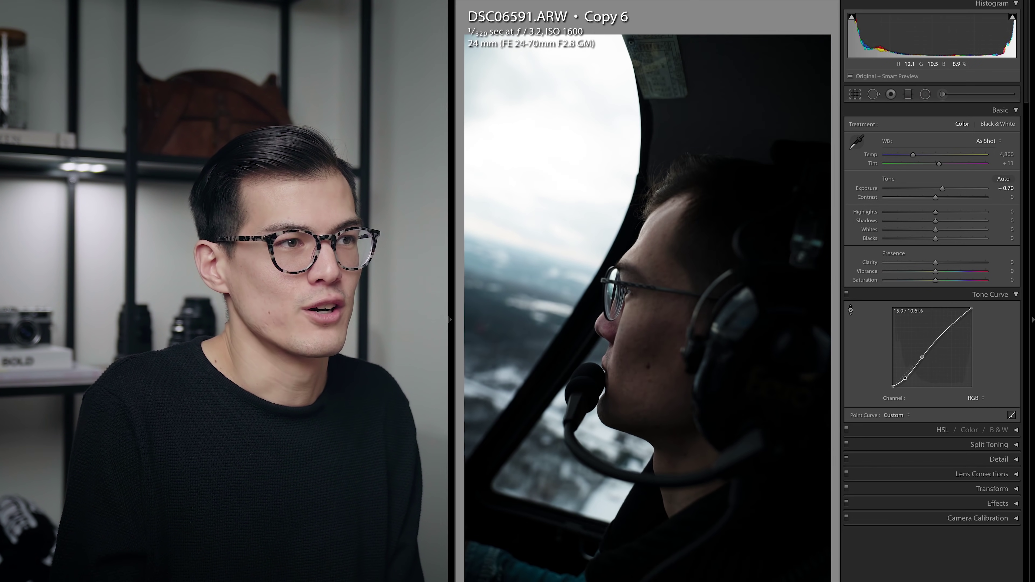
pyautogui.hotkey('ctrl', 'z')
# - Resample the face with the targeted adjustment tool and raise its shadow point to 13.9 / 16.5 %
pyautogui.click(850, 310)
pyautogui.press('Up')
pyautogui.press('Up')
pyautogui.press('Up')
pyautogui.press('Up')
pyautogui.press('Up')
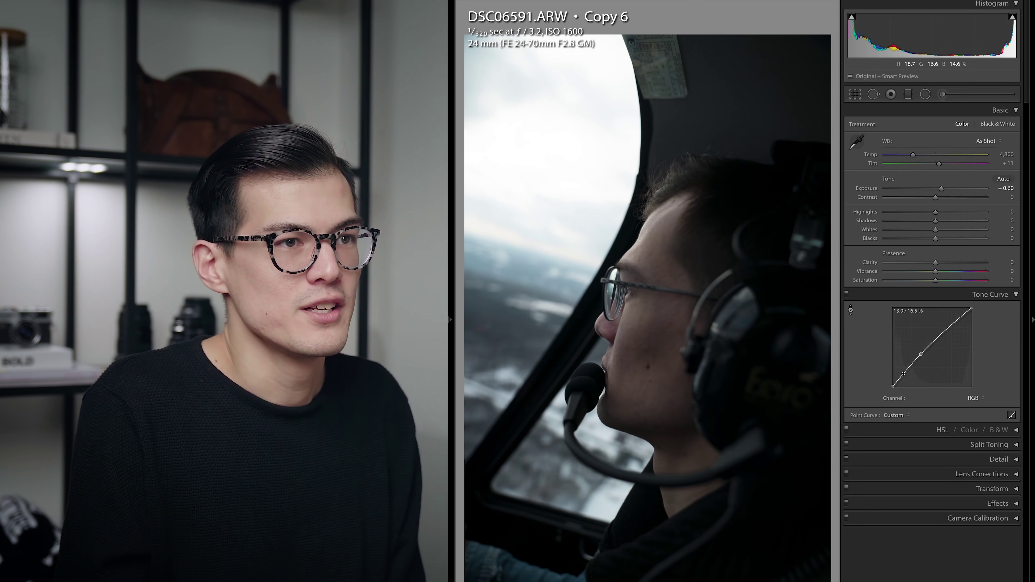
# - Try deepening the face's shadows by lowering the sampled shadow point on the curve
pyautogui.press('Down')
pyautogui.press('Down')
pyautogui.press('Down')
pyautogui.press('Down')
pyautogui.press('Down')
pyautogui.press('Up')
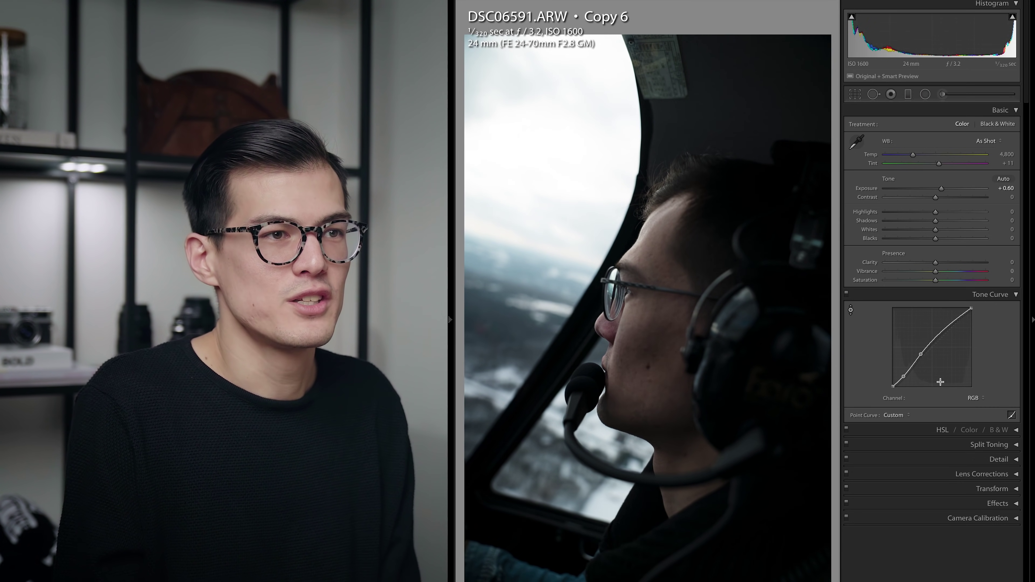
pyautogui.hotkey('ctrl', 'z')
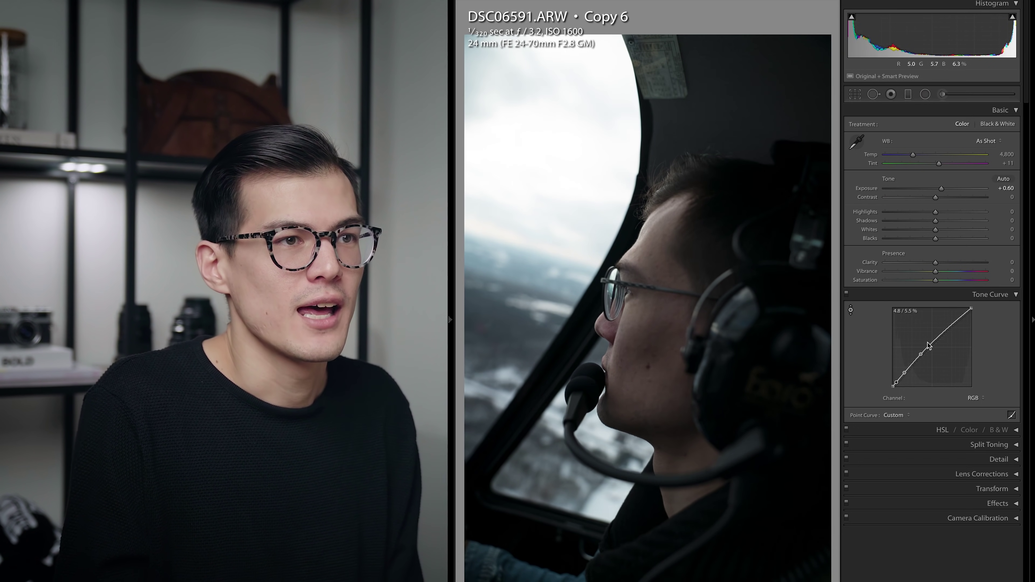
# - Compare raising the face's midtone curve point to 36.5 / 50.8 % with setting Contrast to +87 instead
pyautogui.moveTo(921, 355); pyautogui.dragTo(922, 349)
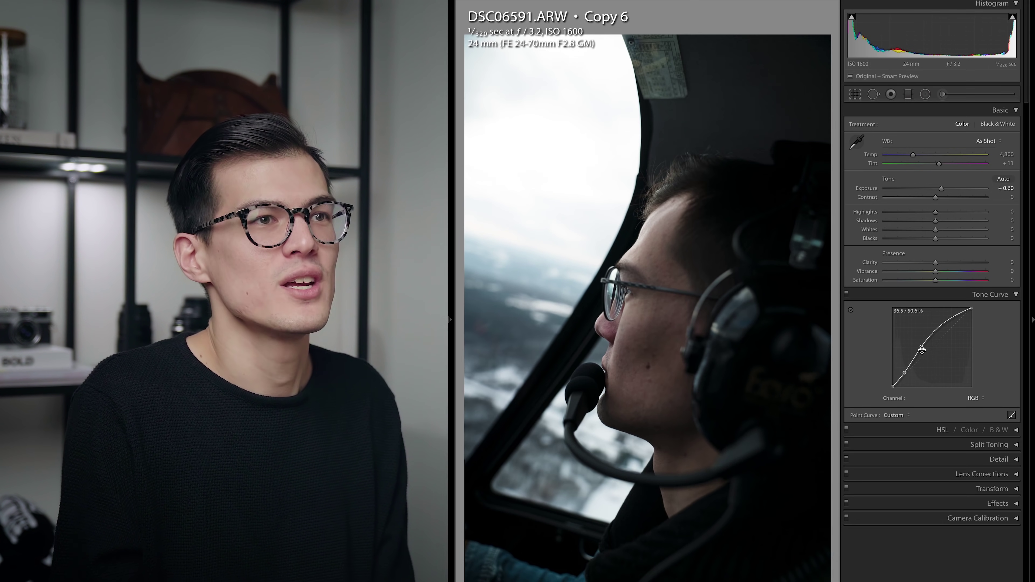
pyautogui.hotkey('ctrl', 'z')
pyautogui.moveTo(939, 199); pyautogui.dragTo(978, 199)
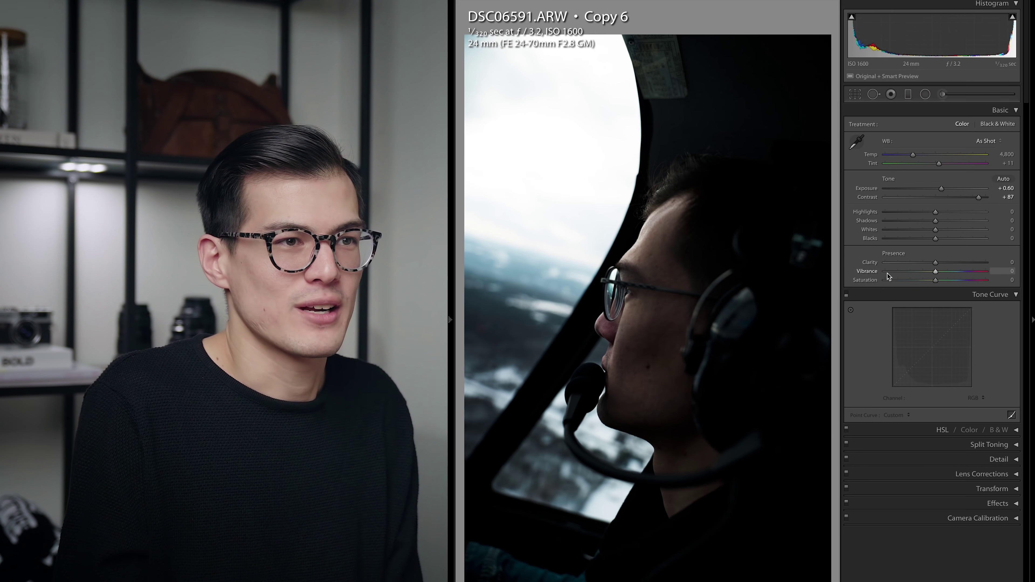
pyautogui.hotkey('ctrl', 'z')
pyautogui.hotkey('ctrl', 'z')
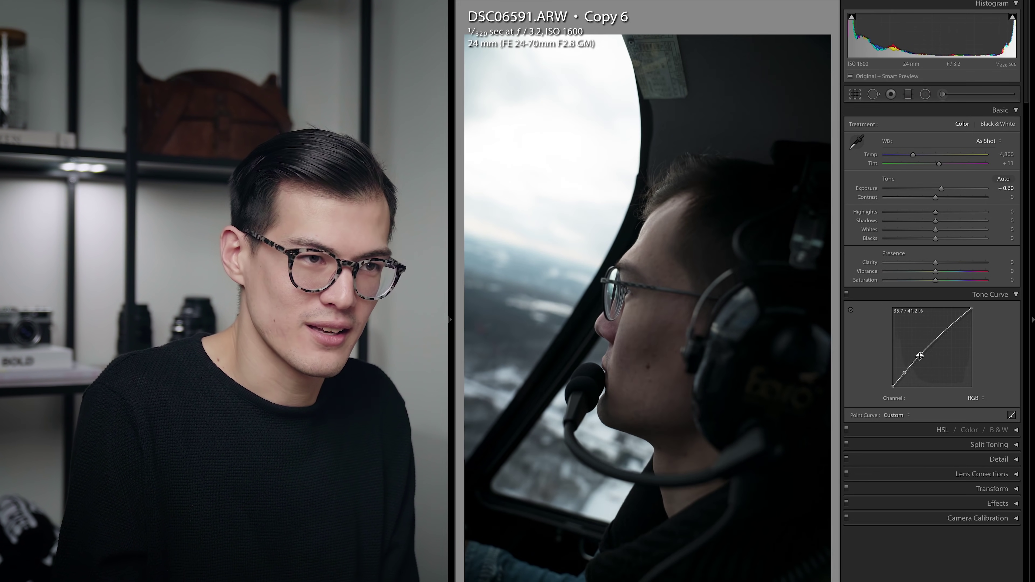
# - Brighten the face's midtones and soften the highlights with a lowered white endpoint and a 60.0 / 71.0 % point, comparing with the curve off
pyautogui.moveTo(920, 355); pyautogui.dragTo(921, 352)
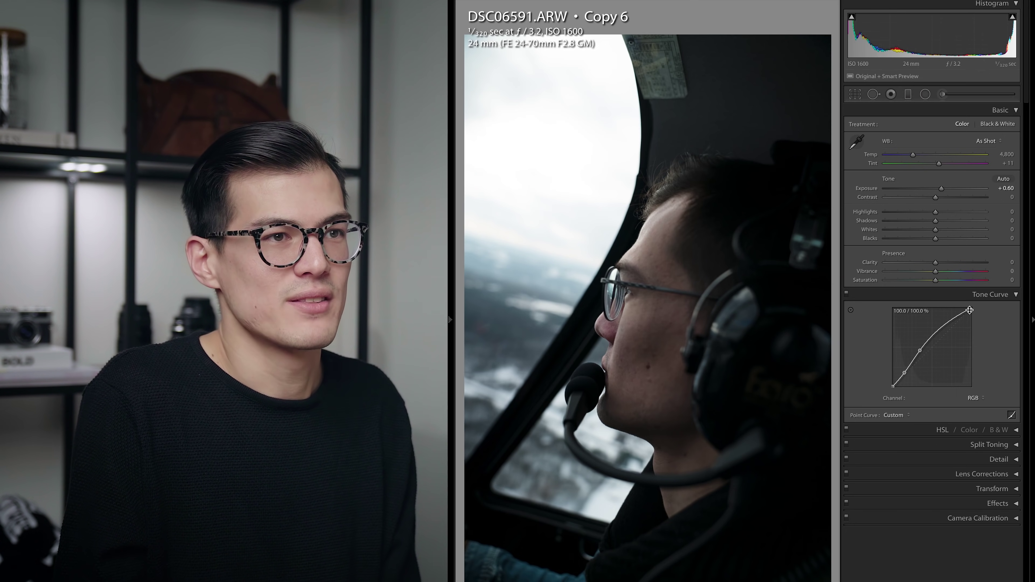
pyautogui.moveTo(972, 312); pyautogui.dragTo(941, 332)
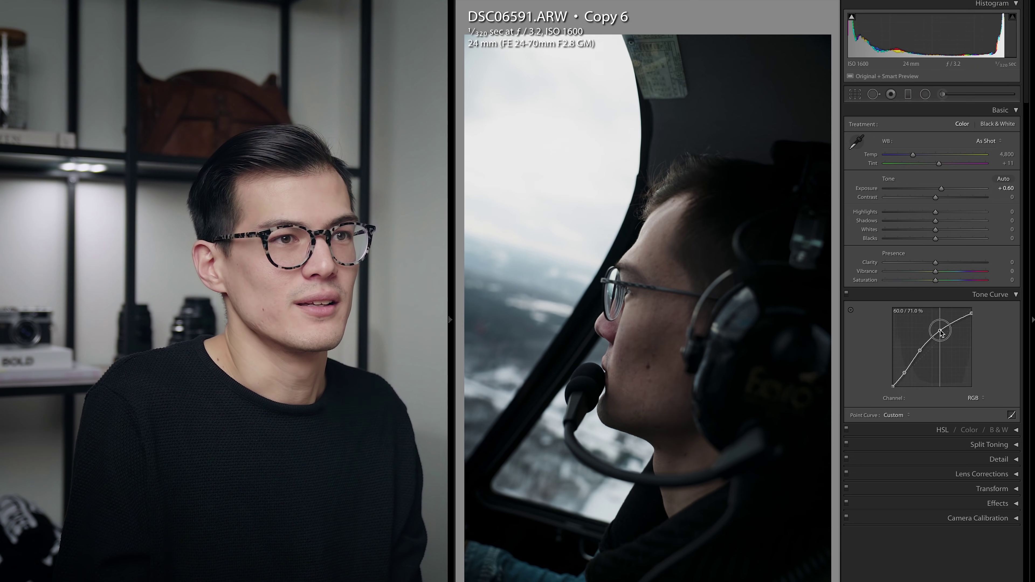
pyautogui.click(846, 293)
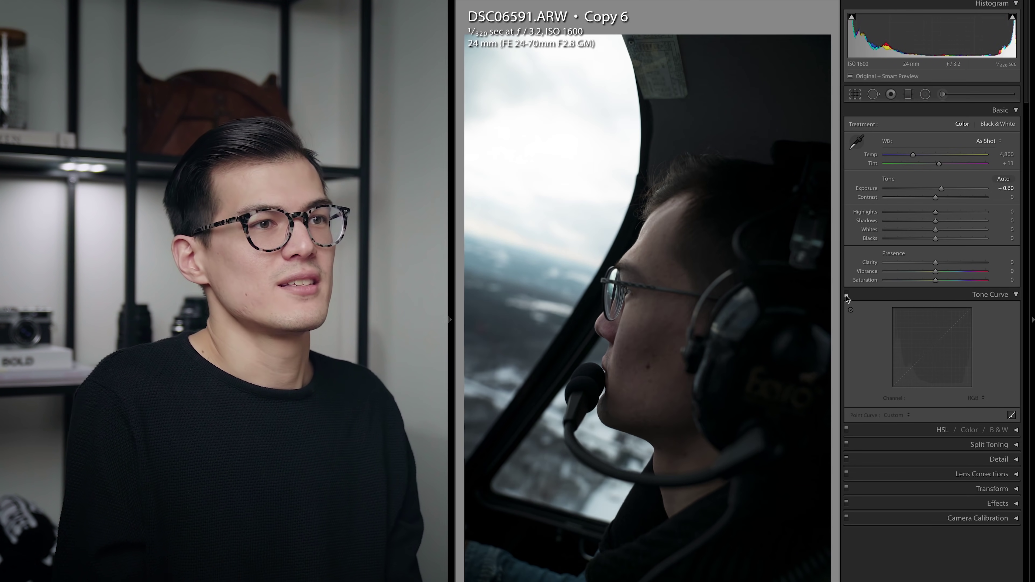
pyautogui.click(846, 293)
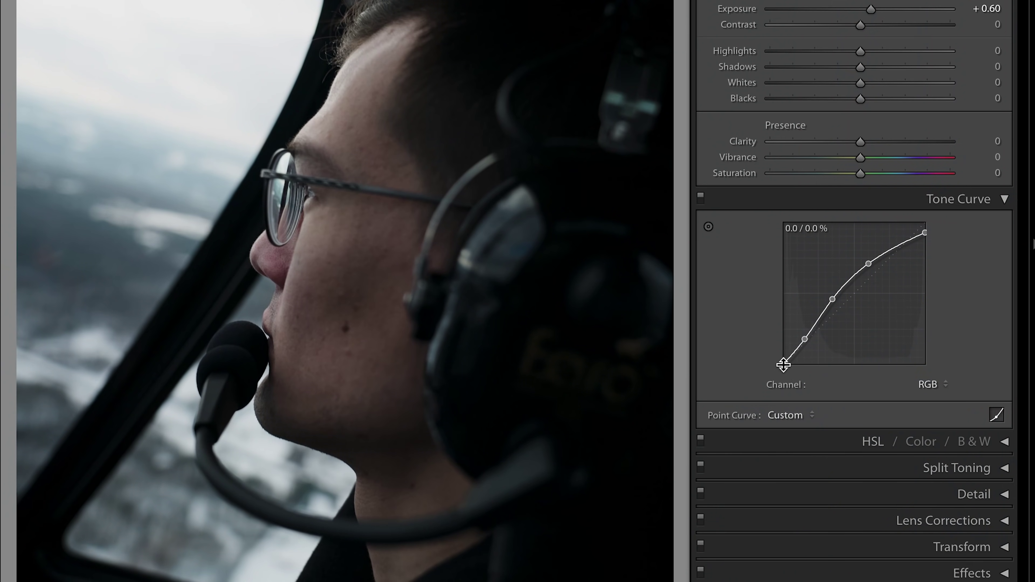
# - Try a matte fade by lifting the black endpoint to 0.0 / 5.9 % and lowering the white endpoint, and flatten the curve
pyautogui.moveTo(784, 364); pyautogui.dragTo(774, 357)
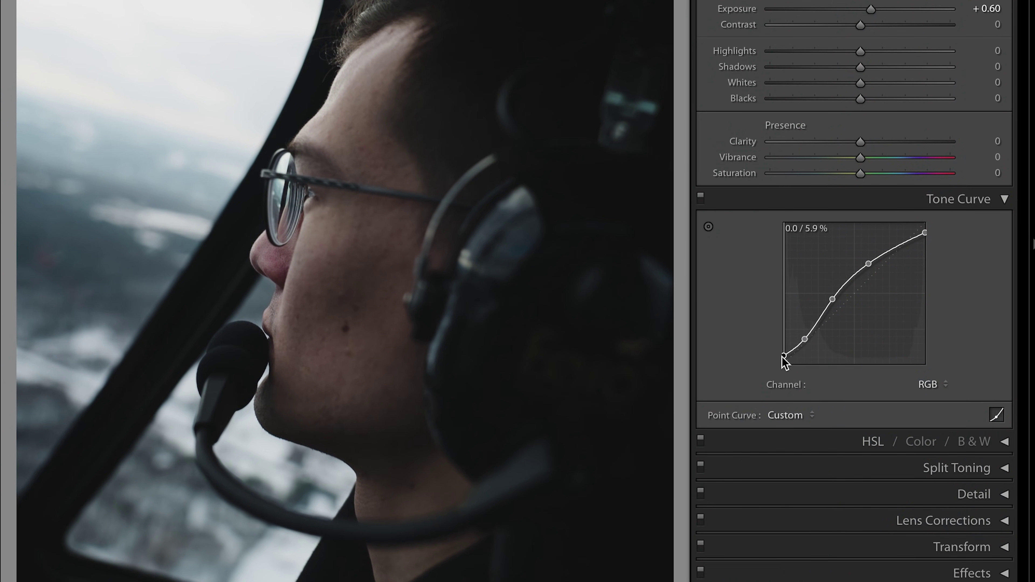
pyautogui.moveTo(926, 233); pyautogui.dragTo(937, 244)
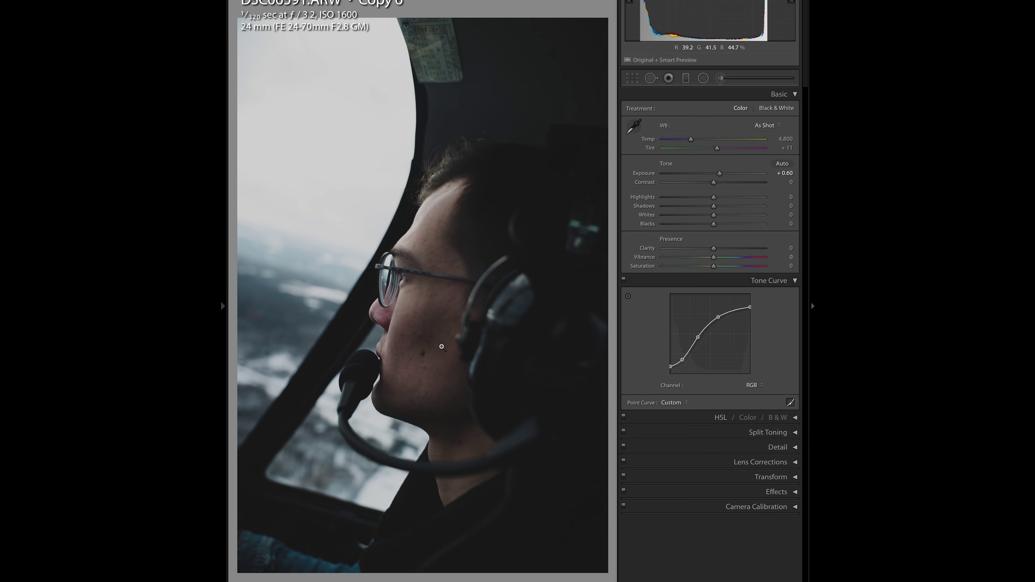
pyautogui.rightClick(717, 376)
pyautogui.click(729, 358)
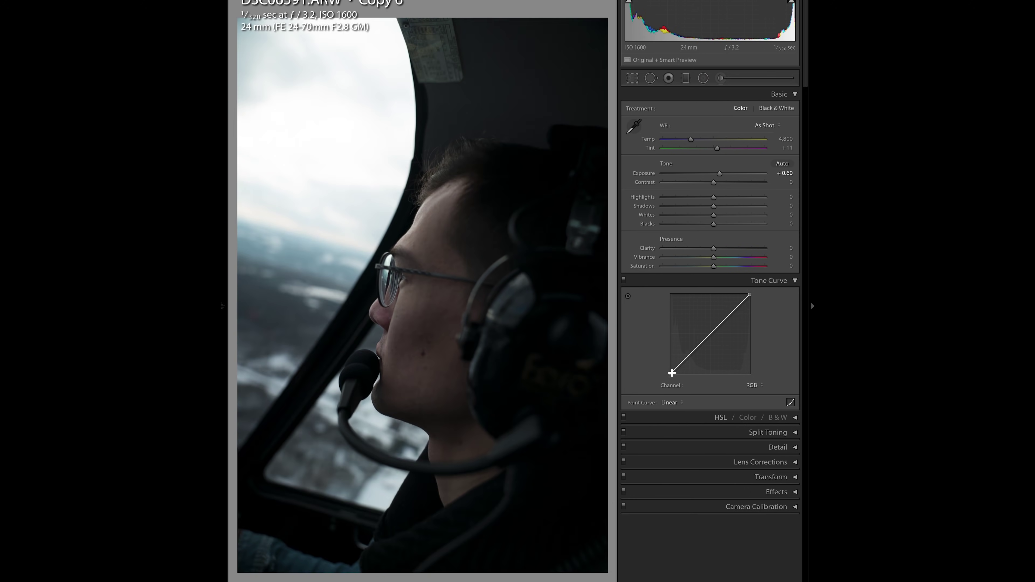
# - Fade the flat RGB curve by raising its black endpoint and lowering its white endpoint, and brighten the lower midtones with a point
pyautogui.moveTo(672, 373); pyautogui.dragTo(670, 364)
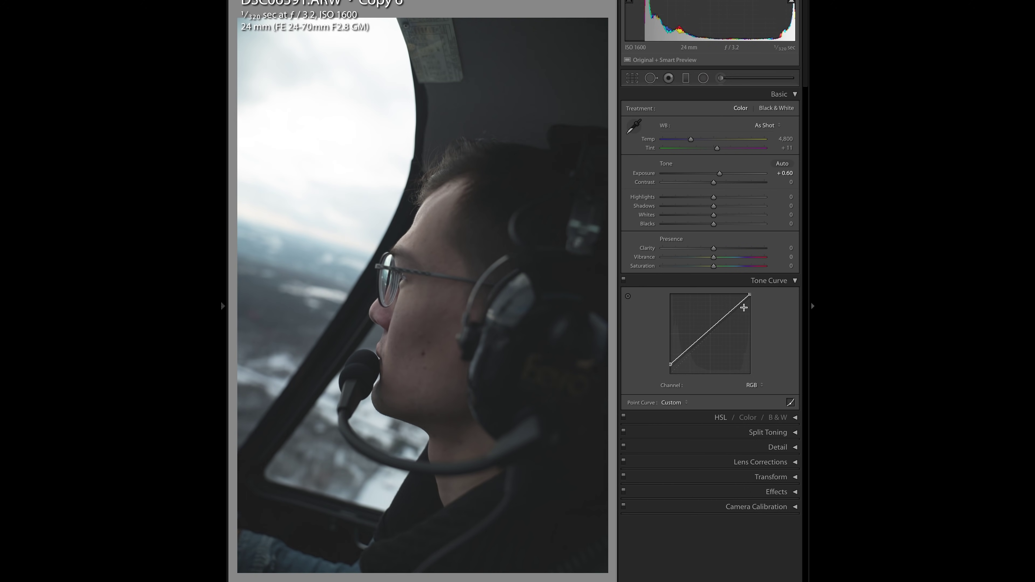
pyautogui.moveTo(750, 295); pyautogui.dragTo(757, 308)
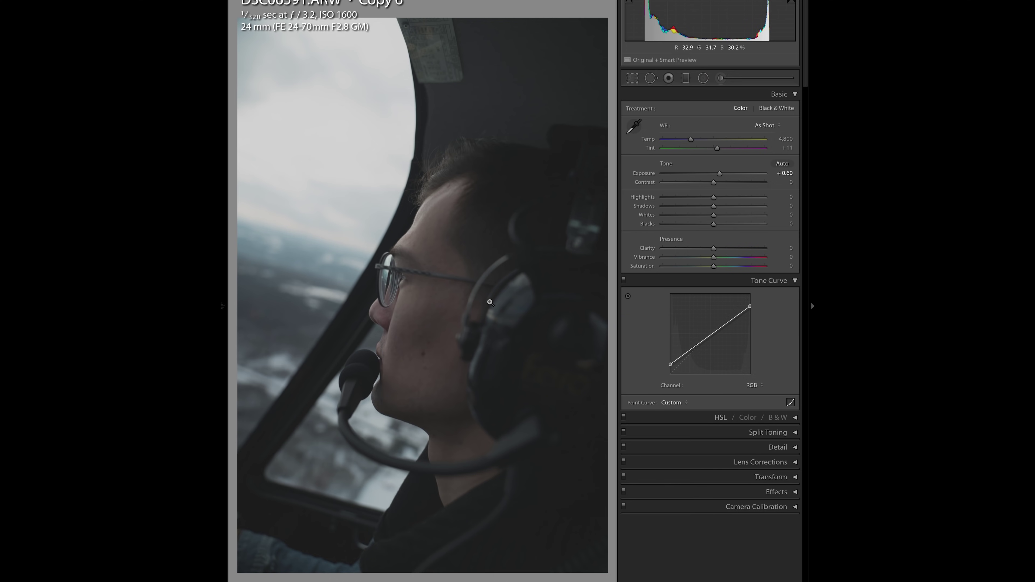
pyautogui.moveTo(682, 358); pyautogui.dragTo(695, 341)
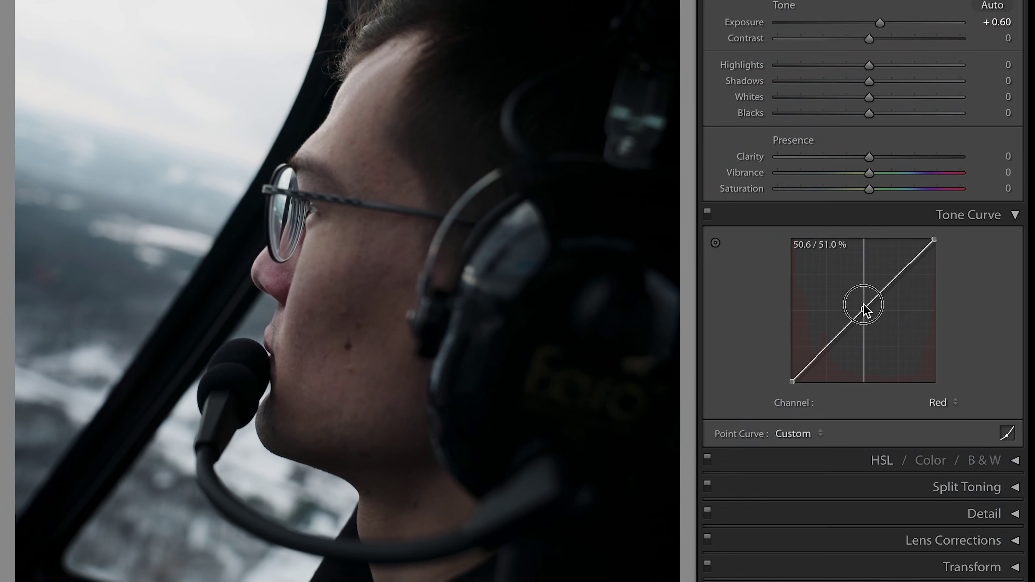
# - Try shifting the midpoint of the Red channel curve and lowering the midpoint of the Green channel curve
pyautogui.moveTo(863, 307)
pyautogui.mouseDown()
pyautogui.moveTo(864, 291)
pyautogui.moveTo(864, 331)
pyautogui.moveTo(862, 310)
pyautogui.mouseUp()
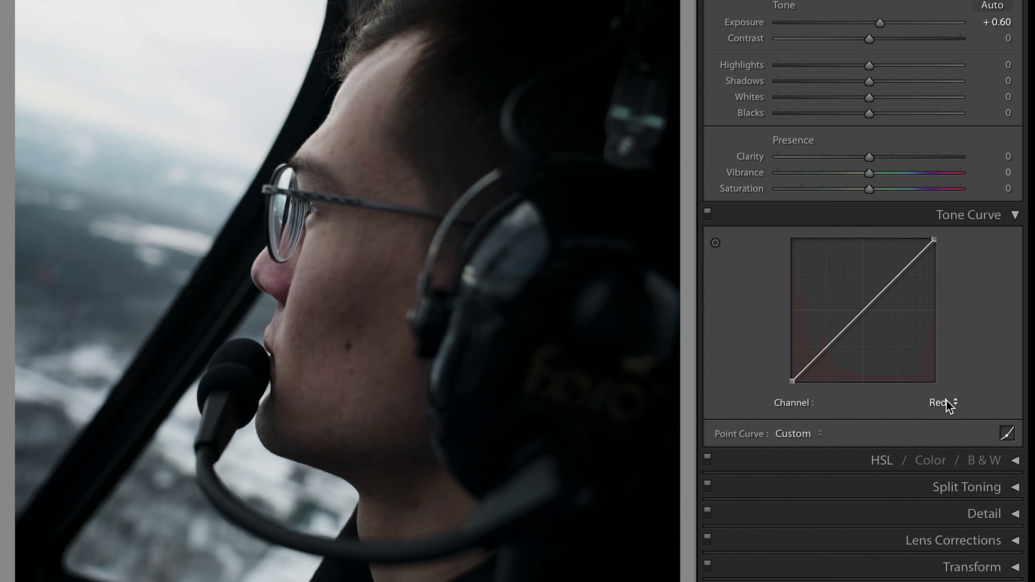
pyautogui.click(946, 406)
pyautogui.click(936, 416)
pyautogui.moveTo(864, 316)
pyautogui.mouseDown()
pyautogui.moveTo(866, 277)
pyautogui.moveTo(865, 335)
pyautogui.mouseUp()
pyautogui.hotkey('ctrl', 'z')
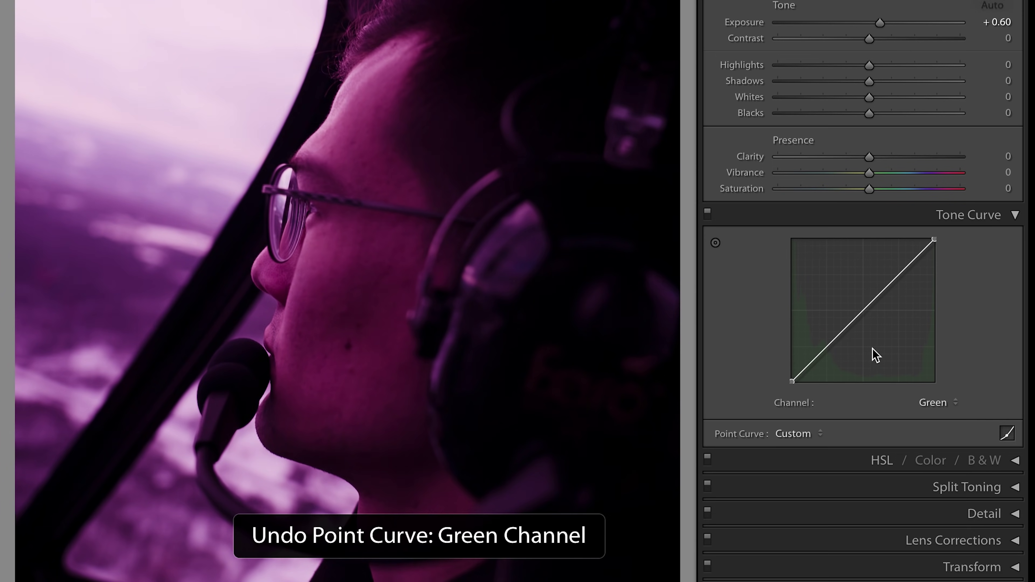
# - Lower the midpoint of the Blue channel curve to demonstrate its colour shift
pyautogui.click(924, 408)
pyautogui.click(930, 418)
pyautogui.moveTo(865, 312); pyautogui.dragTo(864, 337)
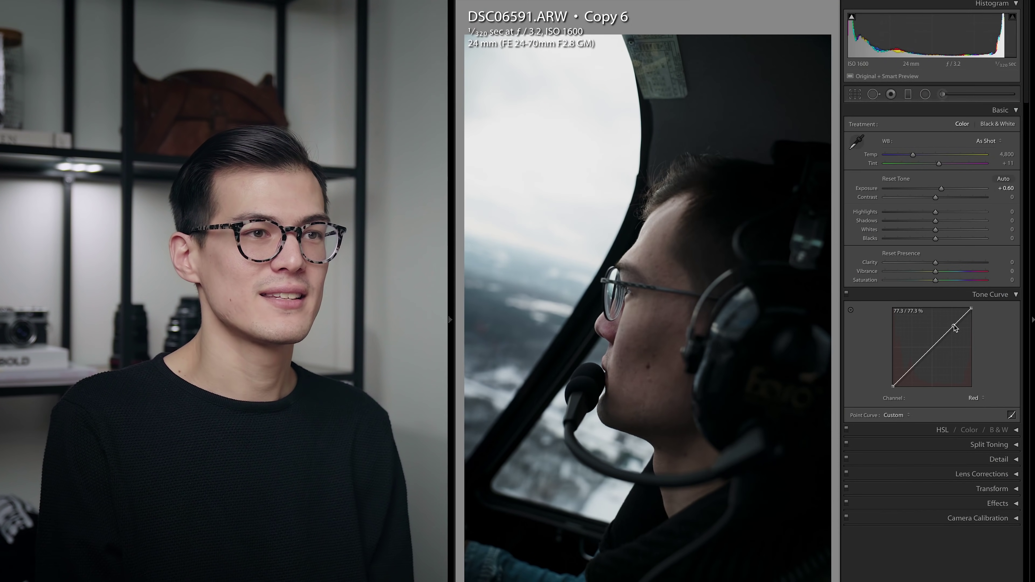
# - Try anchoring the midtones and shadows on the straight Red channel curve
pyautogui.click(933, 347)
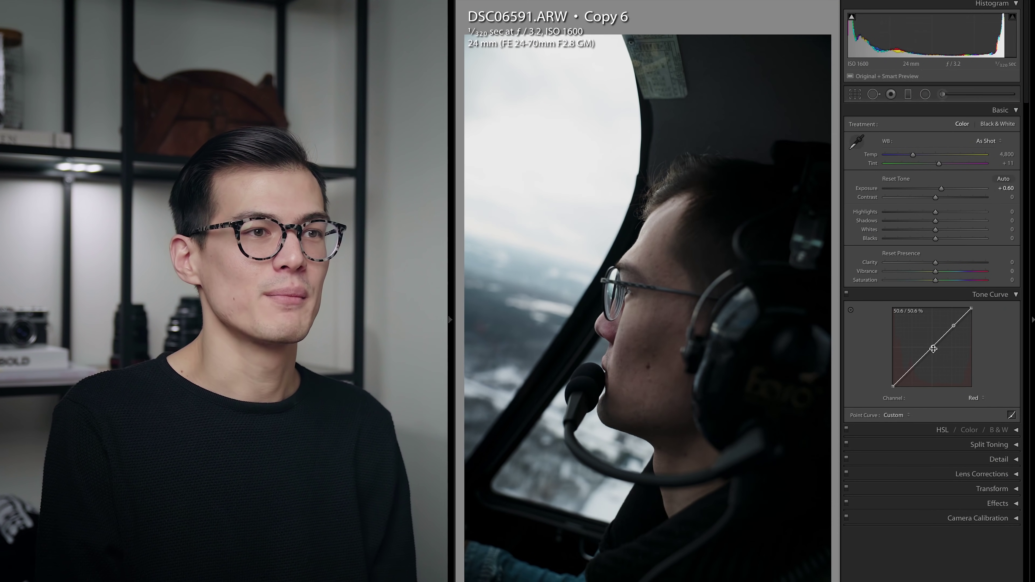
pyautogui.click(910, 368)
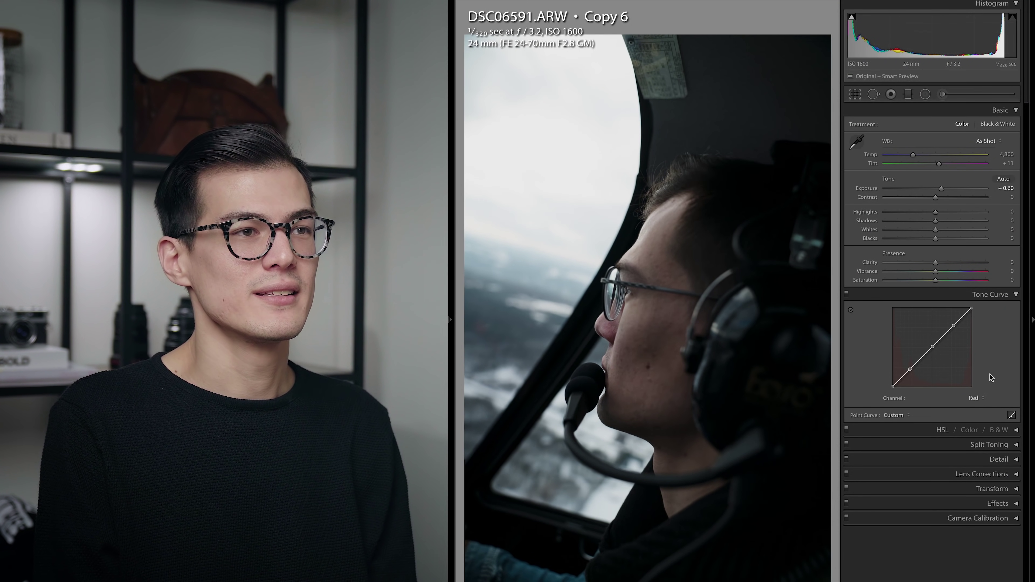
pyautogui.hotkey('ctrl', 'z')
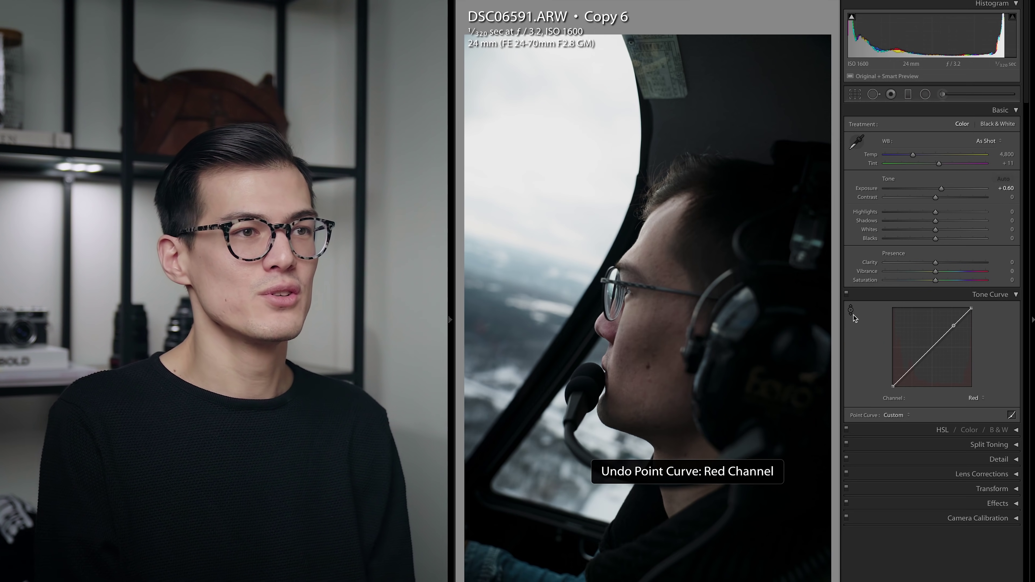
# - Undo the last Red channel point and anchor the Red curve at the face's skin tones using the targeted adjustment
pyautogui.hotkey('ctrl', 'z')
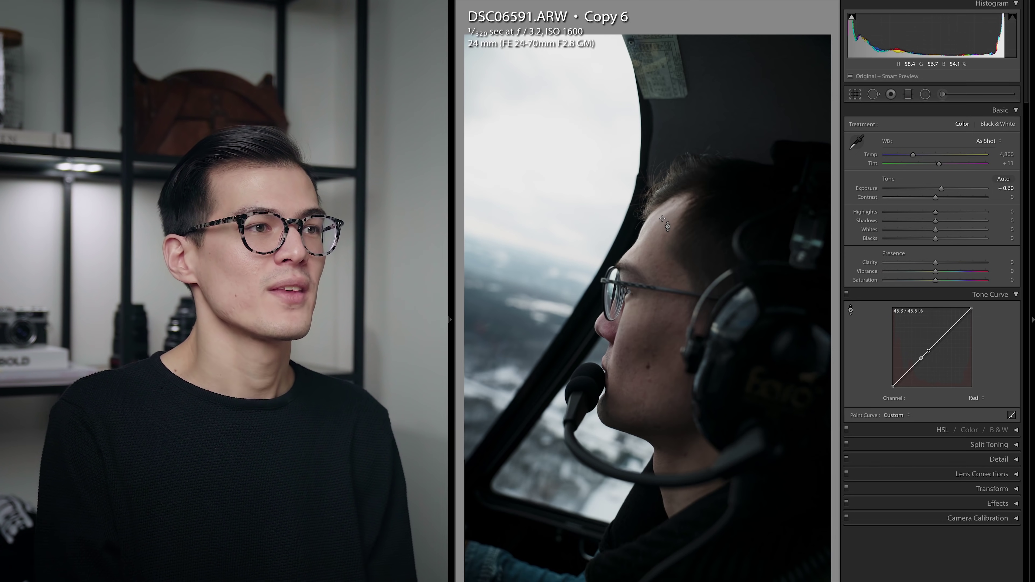
pyautogui.click(654, 345)
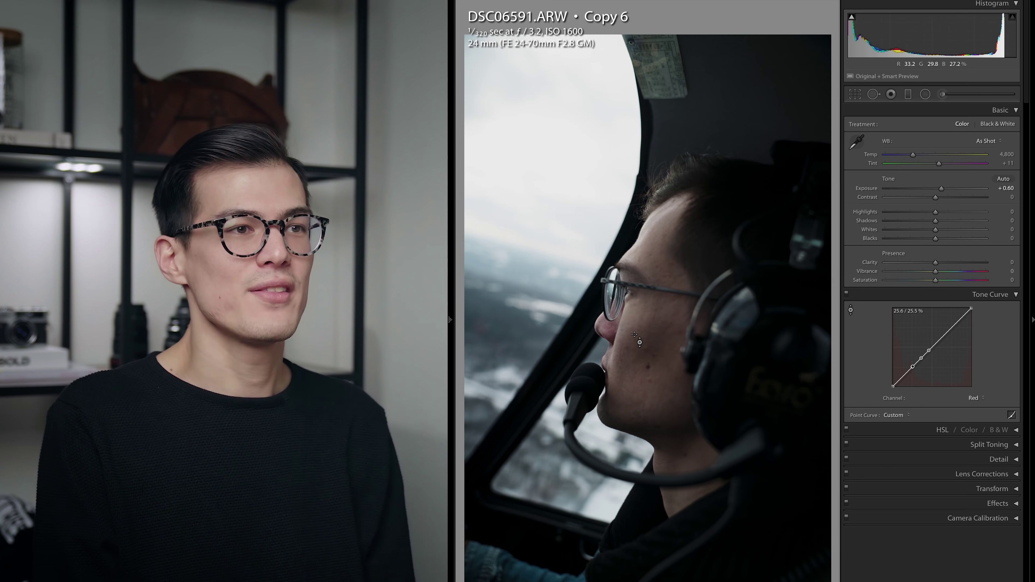
pyautogui.click(920, 359)
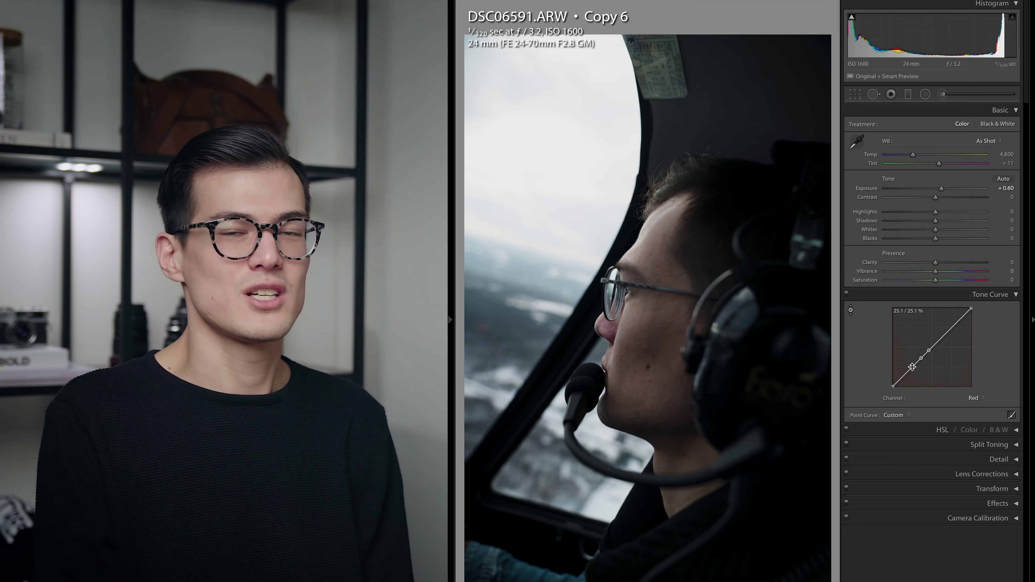
pyautogui.click(913, 368)
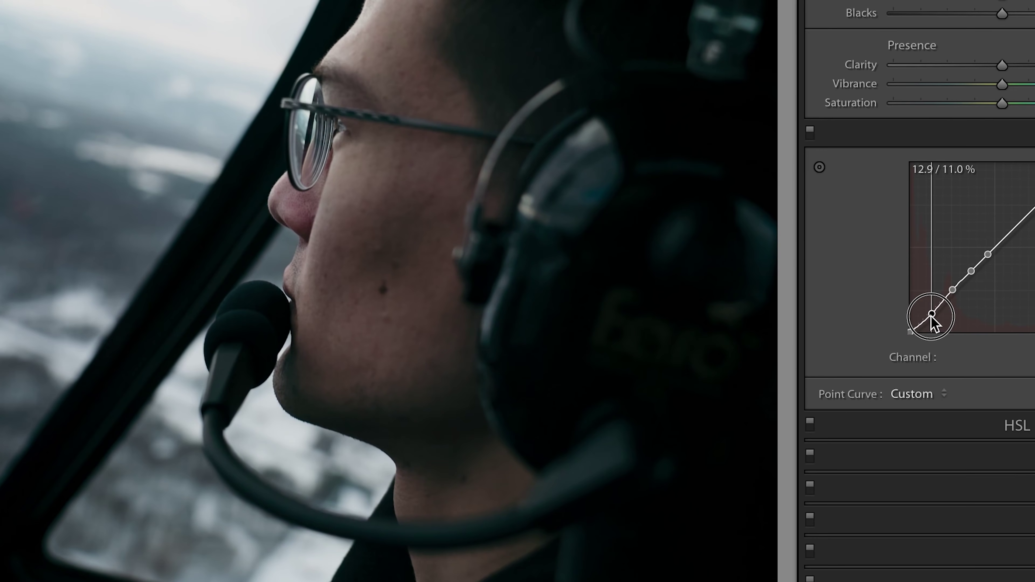
# - Lower a deep-shadow point on the Red curve to about 12.9 / 11.0 % and delete the 25.1 % anchor above it
pyautogui.moveTo(904, 379); pyautogui.dragTo(903, 381)
pyautogui.moveTo(932, 320); pyautogui.dragTo(932, 313)
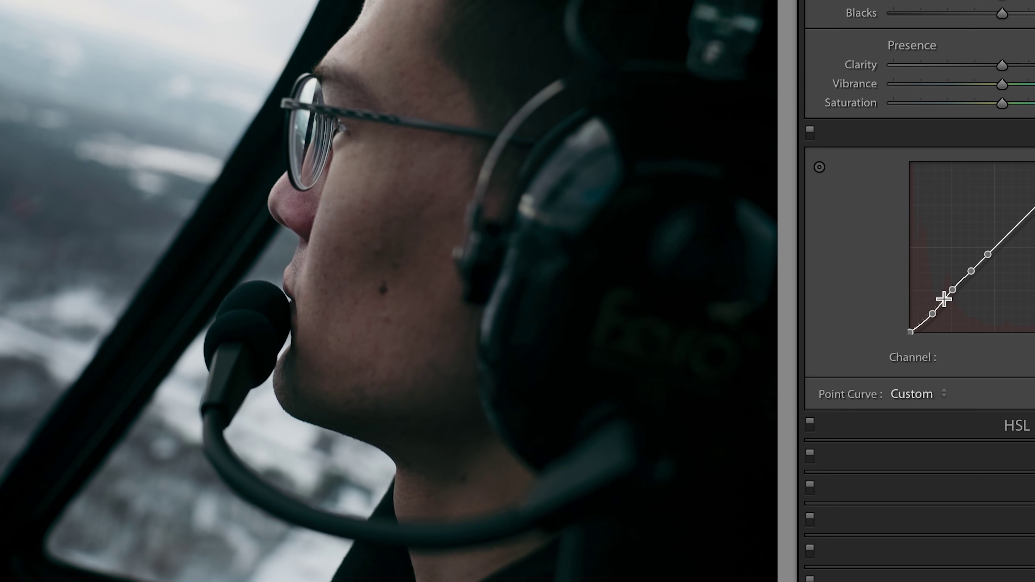
pyautogui.press('alt')
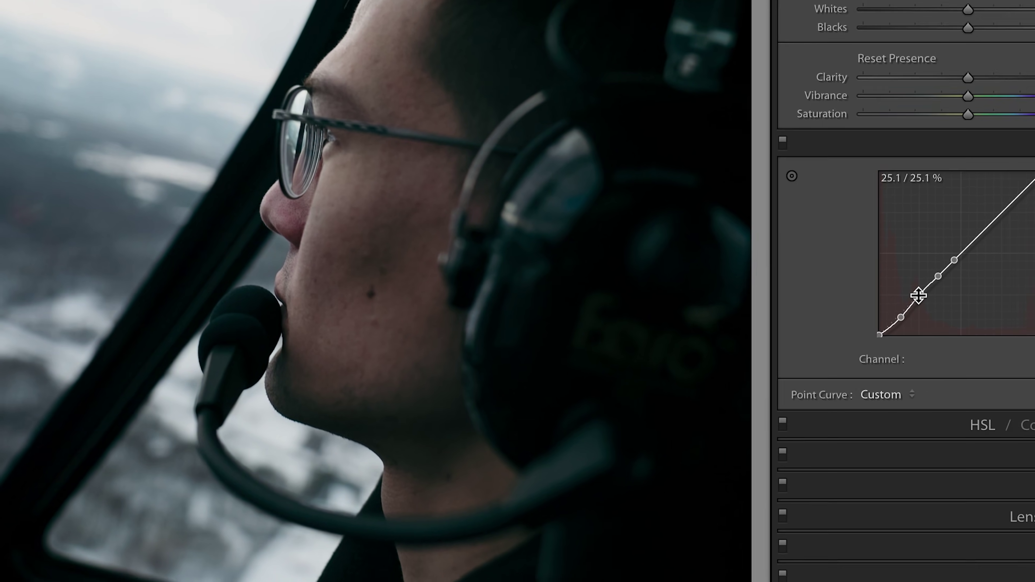
pyautogui.rightClick(918, 294)
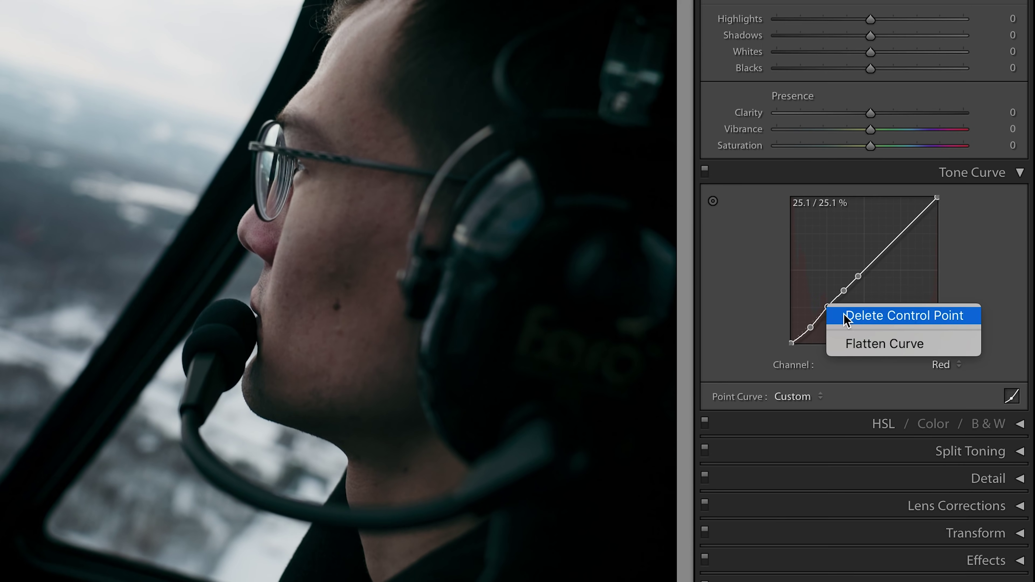
pyautogui.click(877, 324)
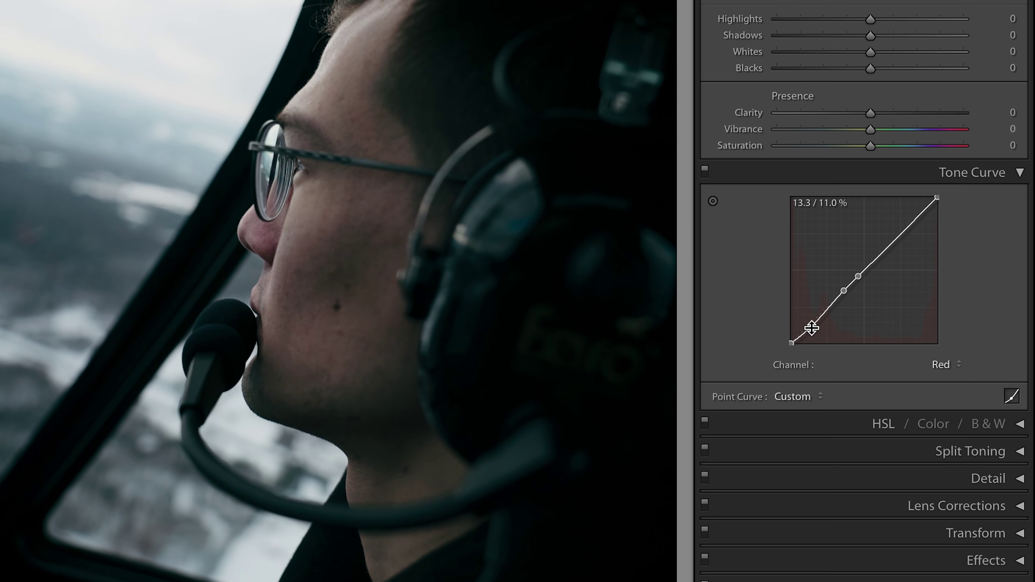
pyautogui.moveTo(813, 328); pyautogui.dragTo(818, 323)
# - Anchor the Green channel curve at the face's skin tones, lower its deep shadows slightly, and compare the result with the unedited curve
pyautogui.click(941, 364)
pyautogui.click(937, 379)
pyautogui.hotkey('ctrl', 'alt', 'shift', 't')
pyautogui.click(312, 229)
pyautogui.click(315, 246)
pyautogui.click(322, 261)
pyautogui.click(813, 325)
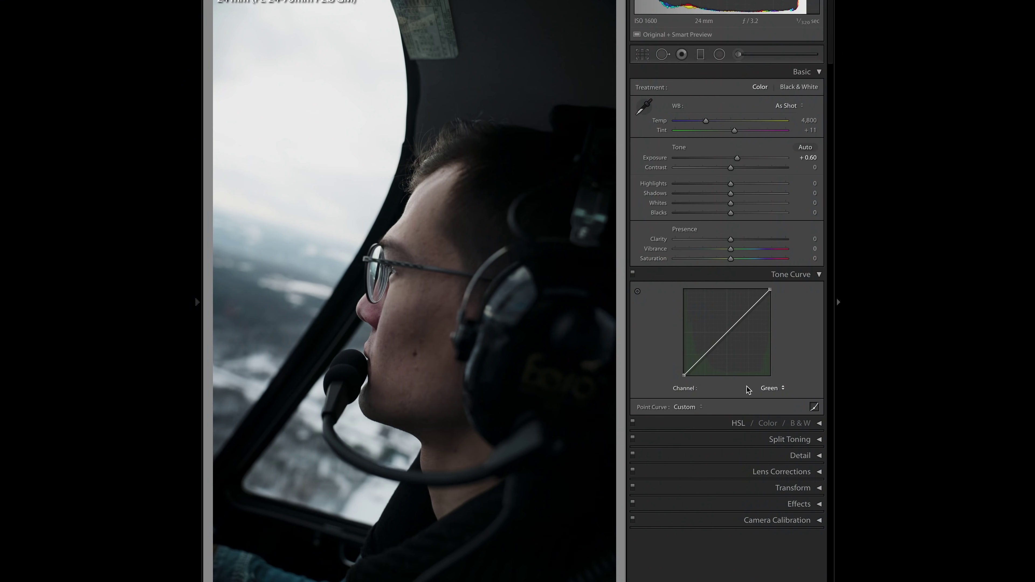
pyautogui.hotkey('ctrl', 'z')
pyautogui.hotkey('ctrl', 'shift', 'z')
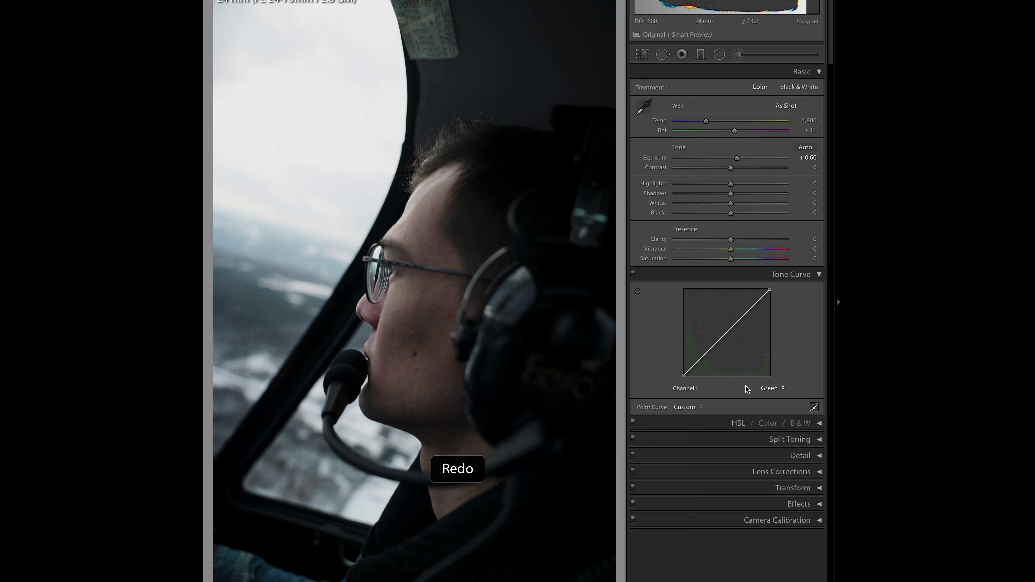
# - Lower the Red curve's shadow point to about 15.3 / 10.6 % and move the lower skin-tone anchor further down
pyautogui.click(774, 390)
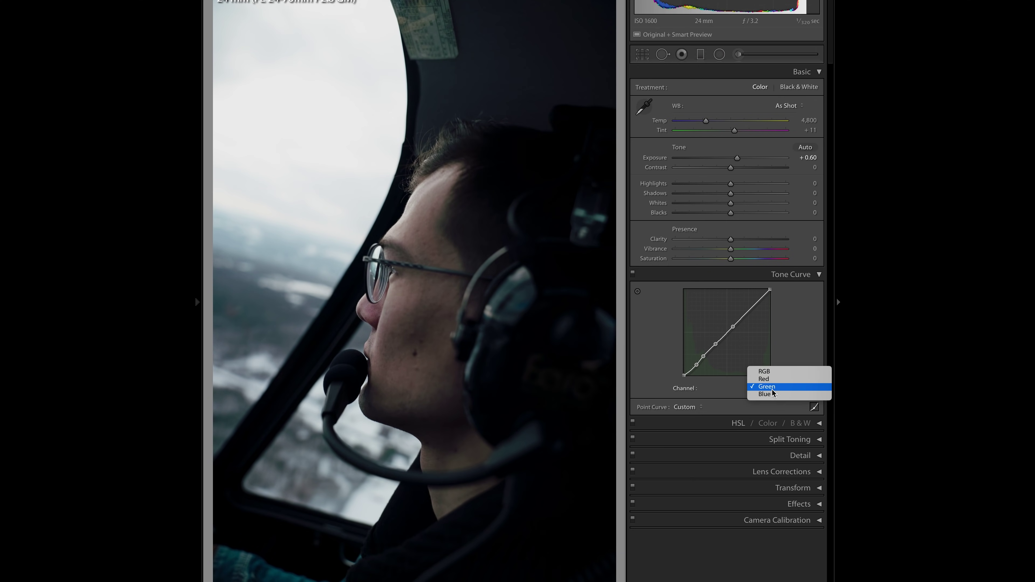
pyautogui.click(764, 379)
pyautogui.moveTo(696, 365); pyautogui.dragTo(698, 370)
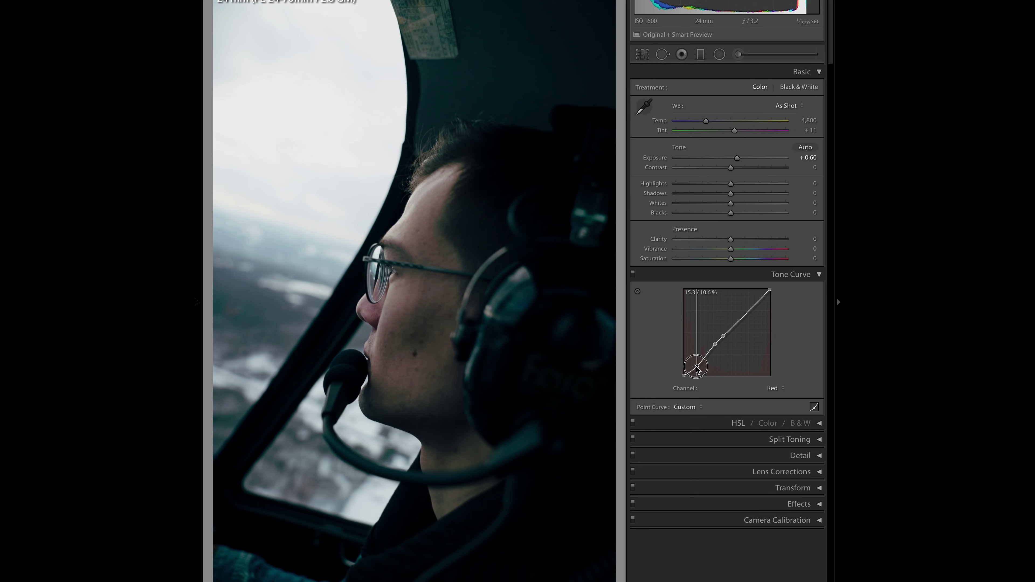
pyautogui.moveTo(713, 348); pyautogui.dragTo(709, 354)
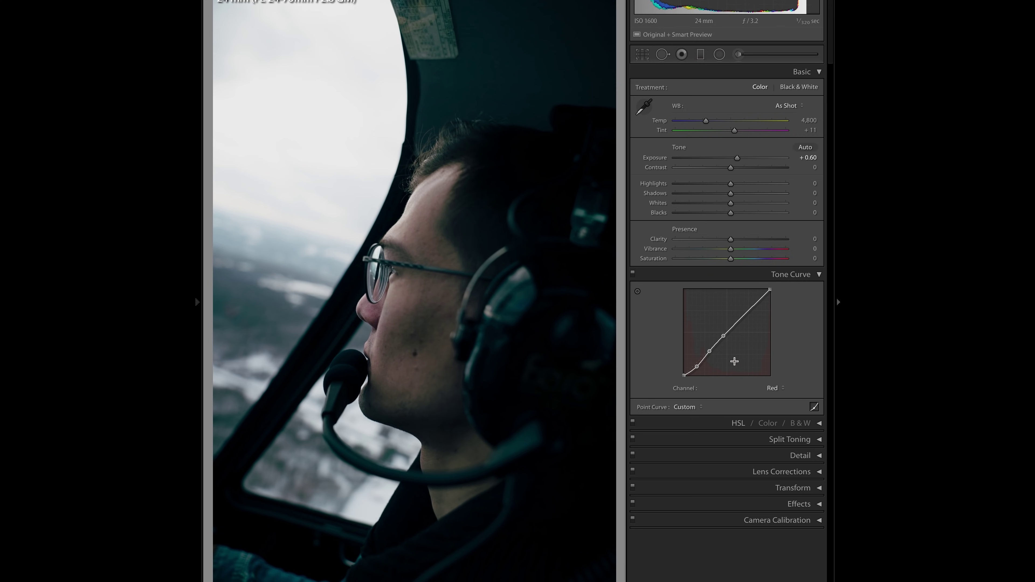
# - Compare the portrait with and without the latest Red and Green curve changes by undoing and redoing them
pyautogui.hotkey('ctrl', 'z')
pyautogui.hotkey('ctrl', 'z')
pyautogui.hotkey('ctrl', 'z')
pyautogui.hotkey('ctrl', 'shift', 'z')
pyautogui.hotkey('ctrl', 'shift', 'z')
pyautogui.hotkey('ctrl', 'shift', 'z')
# - Anchor the lower tones of the Blue channel curve and raise its black endpoint to about 6.7 %
pyautogui.click(774, 388)
pyautogui.click(783, 402)
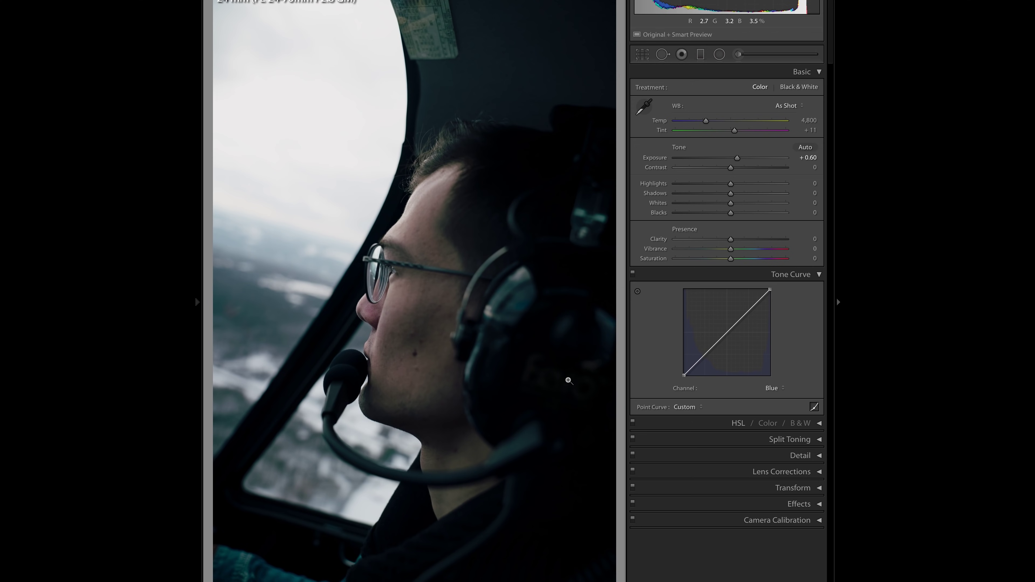
pyautogui.click(637, 291)
pyautogui.moveTo(683, 374); pyautogui.dragTo(680, 371)
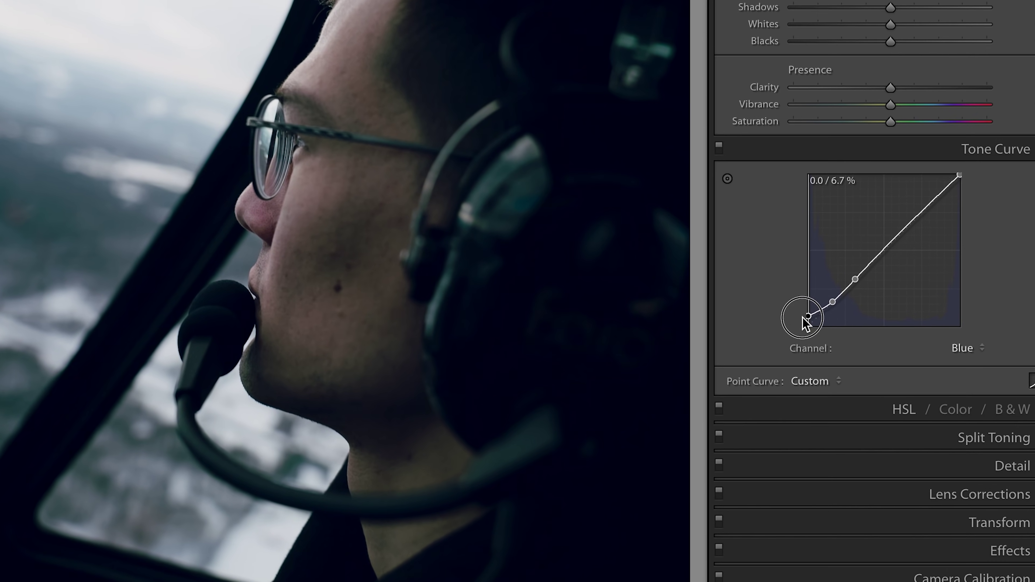
pyautogui.moveTo(803, 318); pyautogui.dragTo(794, 318)
# - Add a highlight point to the Blue curve and lower it to about 67.8 / 66.3 %, checking the Red curve in between
pyautogui.moveTo(912, 219); pyautogui.dragTo(911, 222)
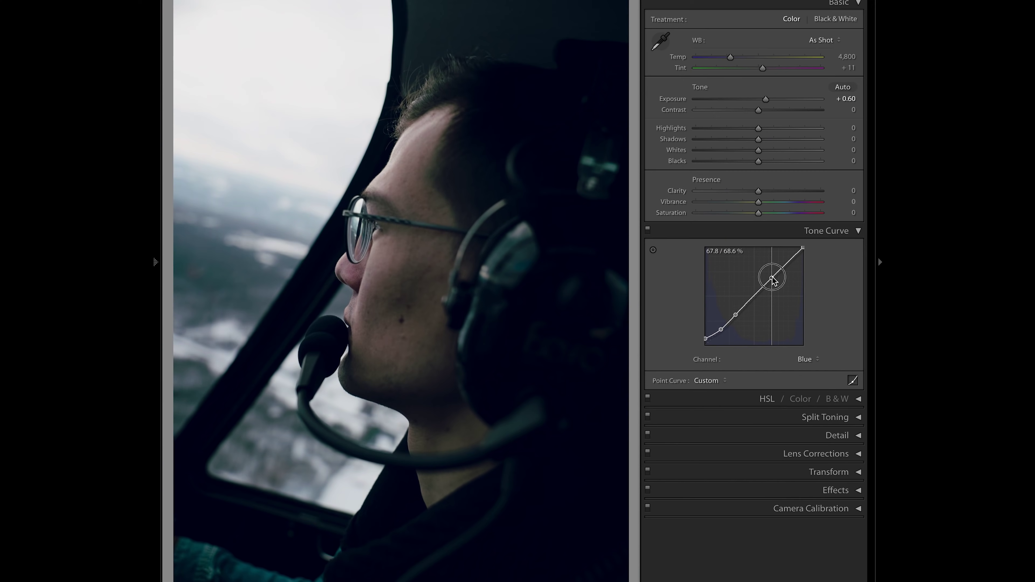
pyautogui.moveTo(772, 278); pyautogui.dragTo(773, 283)
pyautogui.click(805, 359)
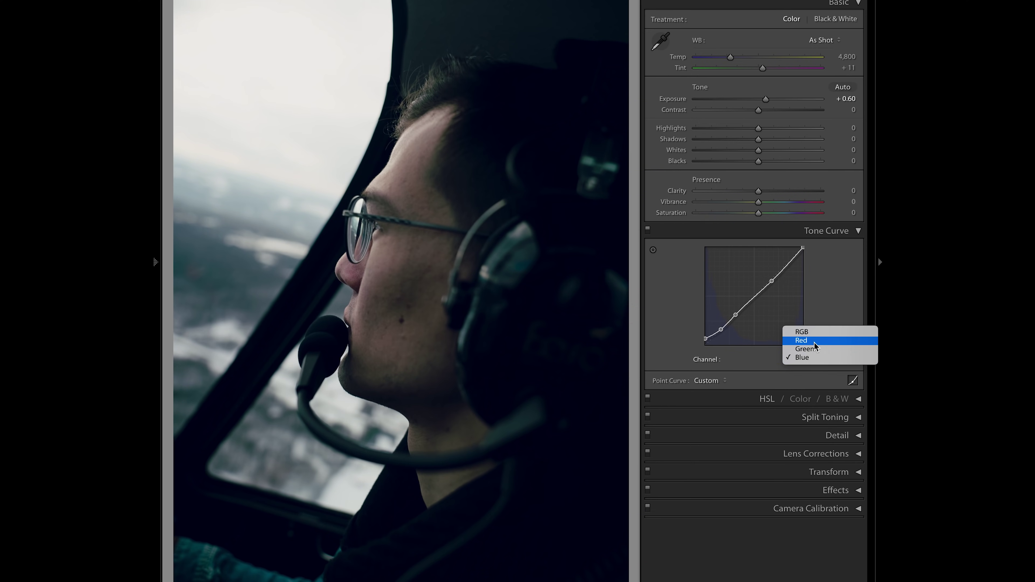
pyautogui.click(801, 341)
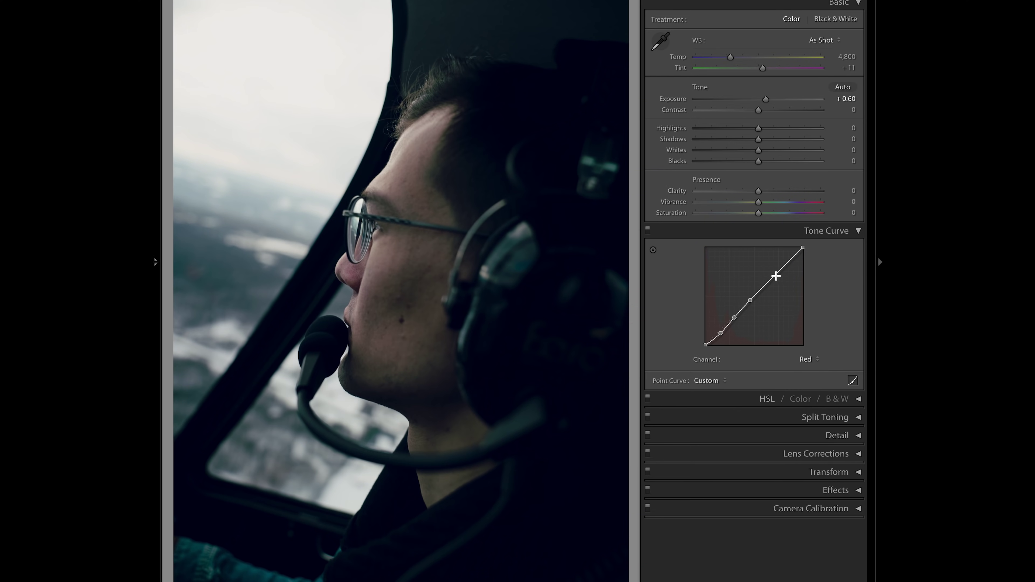
pyautogui.click(805, 358)
pyautogui.click(804, 377)
pyautogui.moveTo(773, 285); pyautogui.dragTo(772, 282)
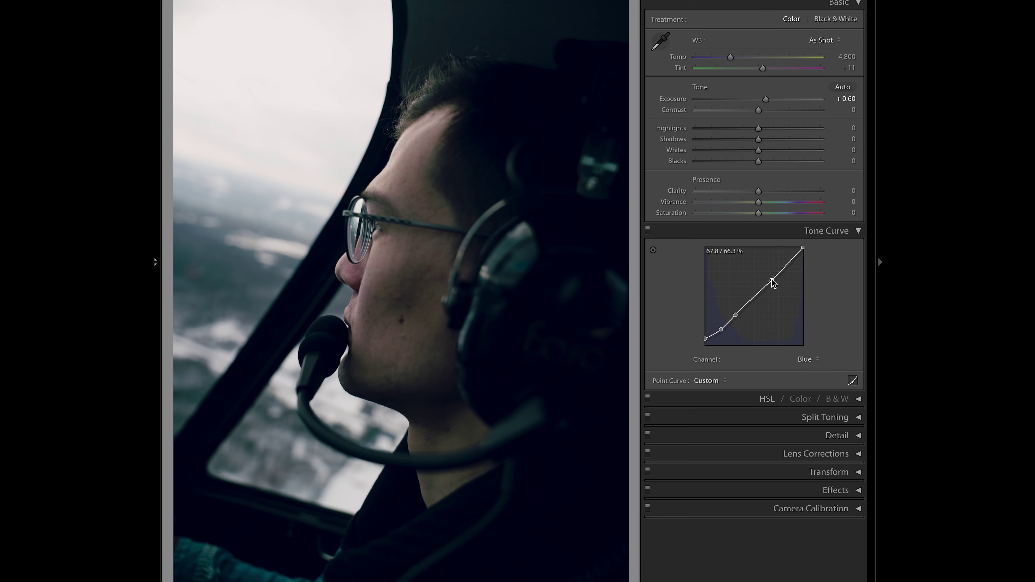
# - Compare the portrait before and after the colour channel curve adjustments
pyautogui.hotkey('ctrl', 'z')
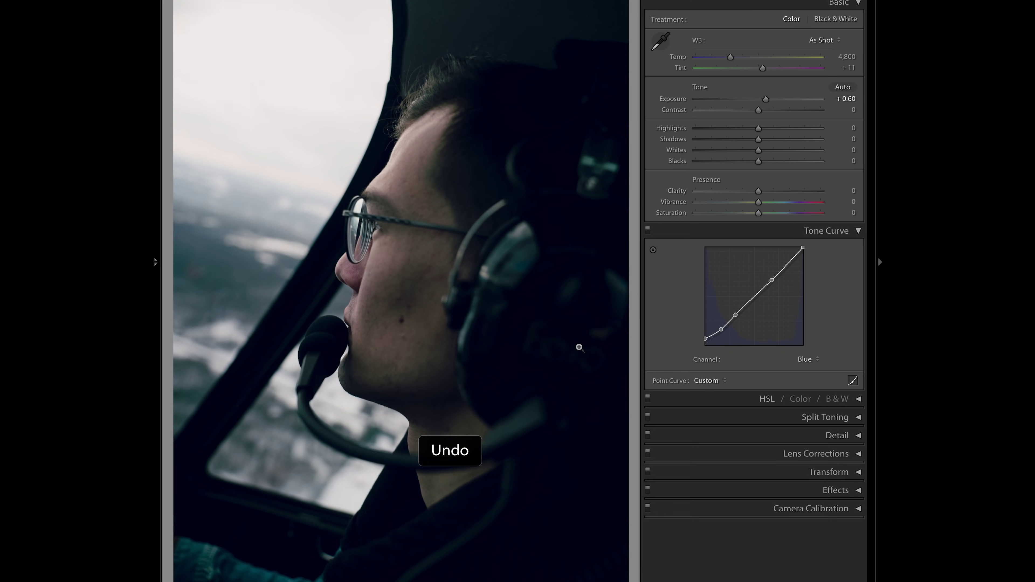
pyautogui.hotkey('ctrl', 'shift', 'z')
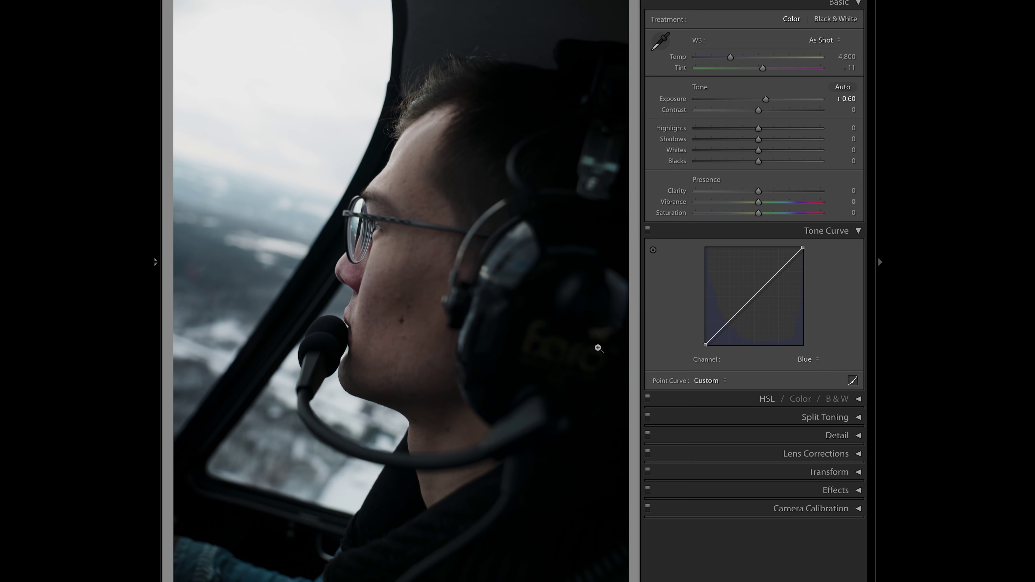
pyautogui.hotkey('ctrl', 'z')
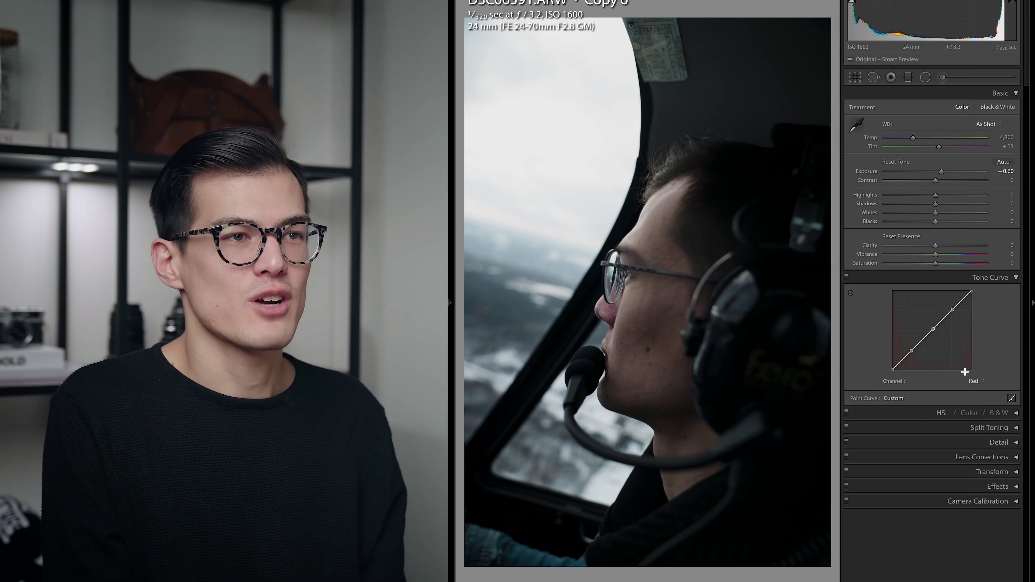
# - Anchor the straight Green and Blue channel curves at the shadows, midtones and highlights
pyautogui.click(974, 381)
pyautogui.click(974, 388)
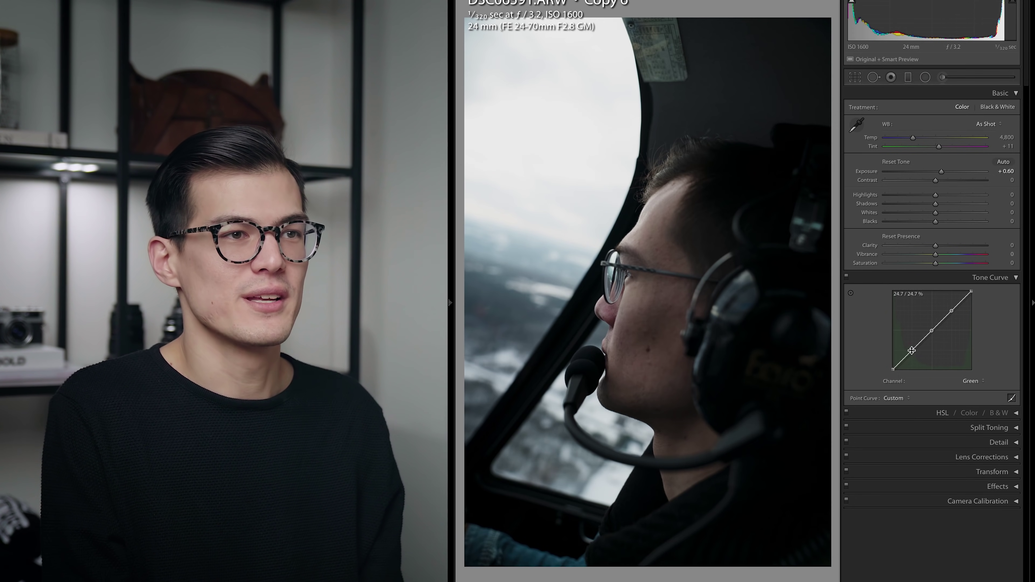
pyautogui.click(973, 381)
pyautogui.click(973, 389)
pyautogui.press('alt')
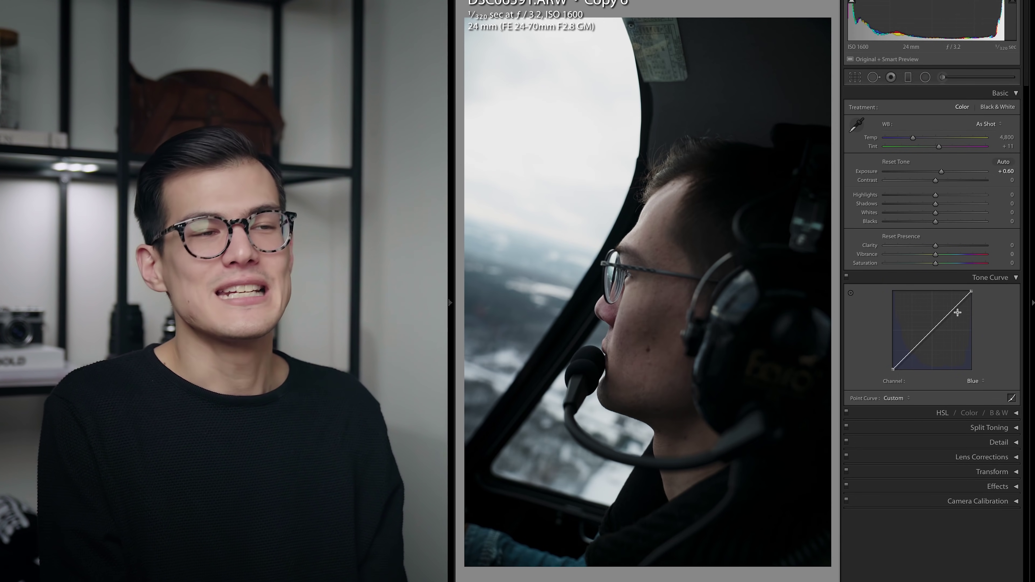
# - Try lowering the Red curve's shadow anchor to about 23.5 / 20.0 %, undo it, and try shifting the highlight anchor
pyautogui.click(975, 381)
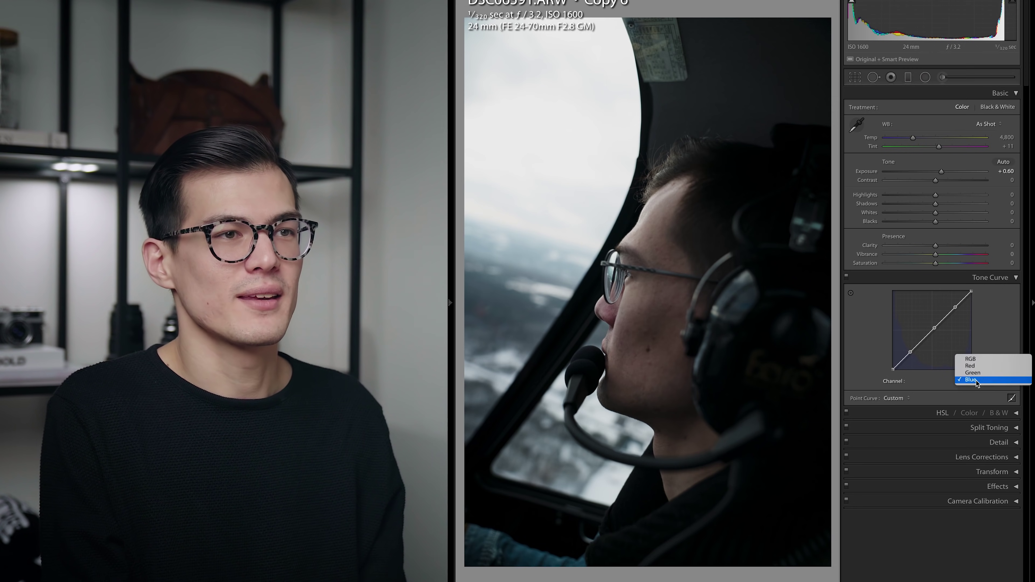
pyautogui.click(979, 367)
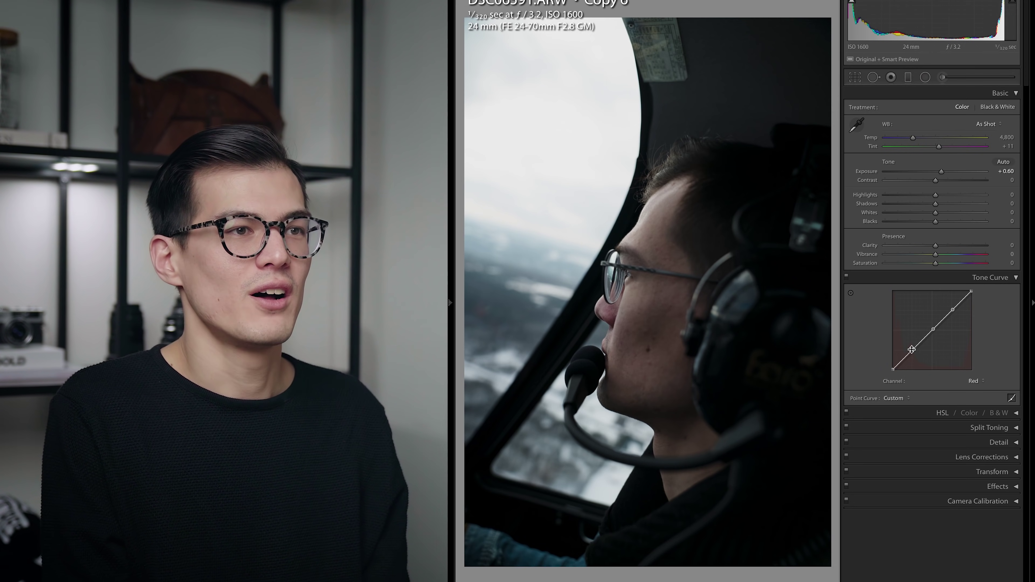
pyautogui.moveTo(912, 350); pyautogui.dragTo(911, 351)
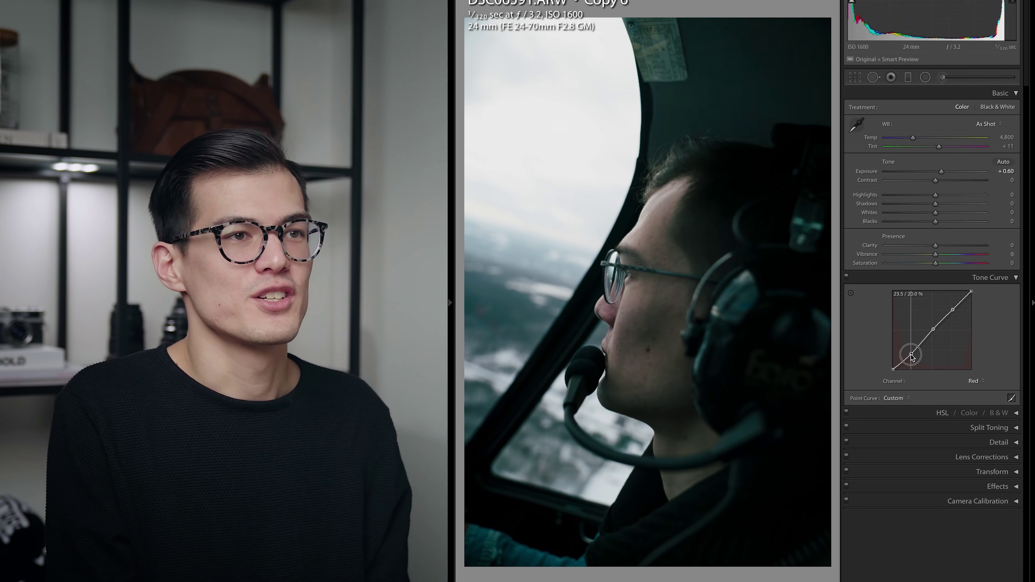
pyautogui.hotkey('ctrl', 'z')
pyautogui.moveTo(956, 314); pyautogui.dragTo(960, 314)
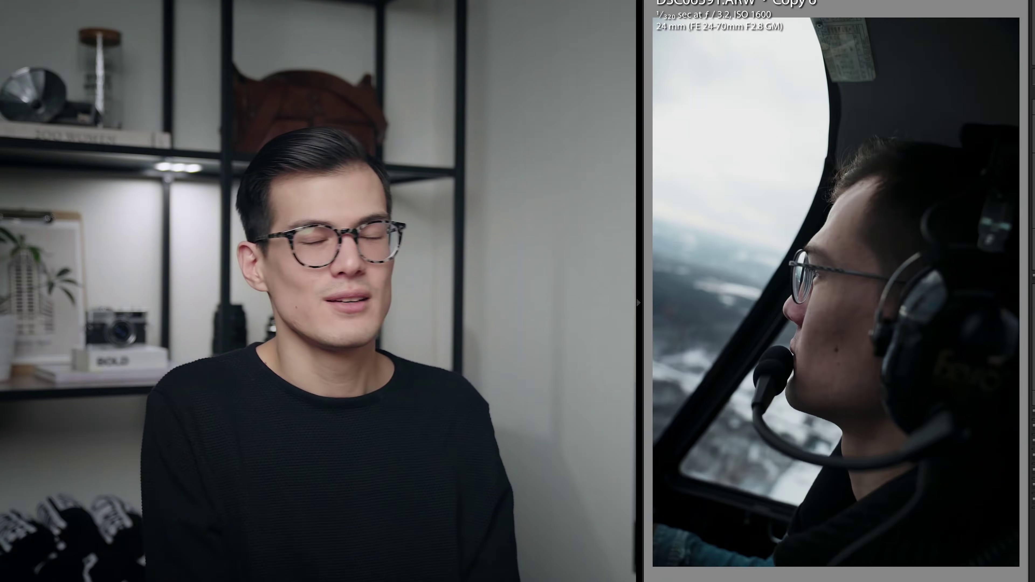